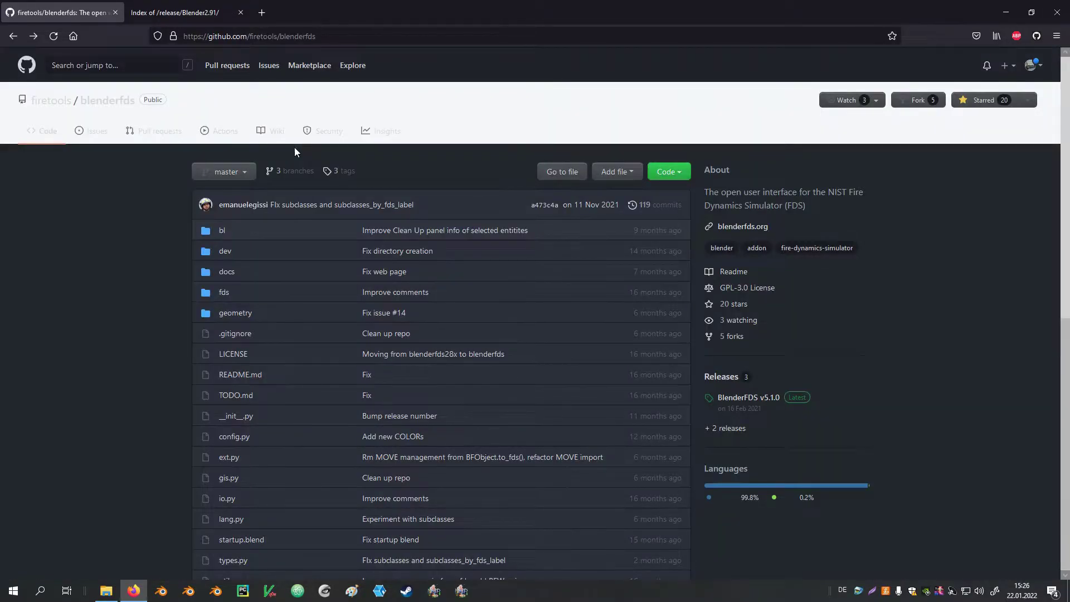
Step: Open the BlenderFDS release notes and highlight the Blender 2.91.2 requirement for v5.1.0
{"action": "left_click", "coordinate": [729, 378]}
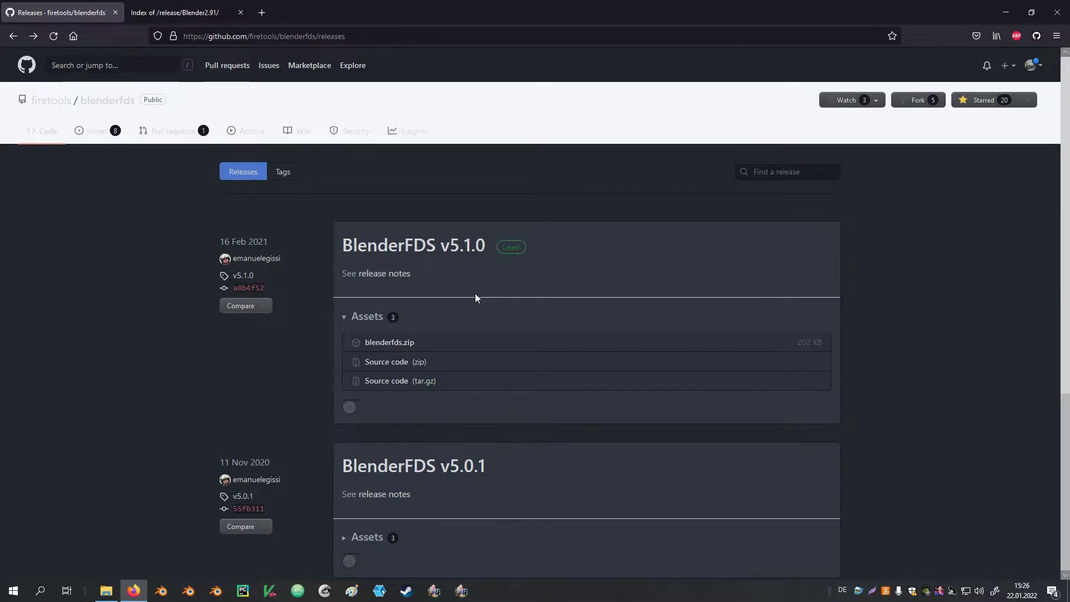
{"action": "left_click", "coordinate": [400, 275]}
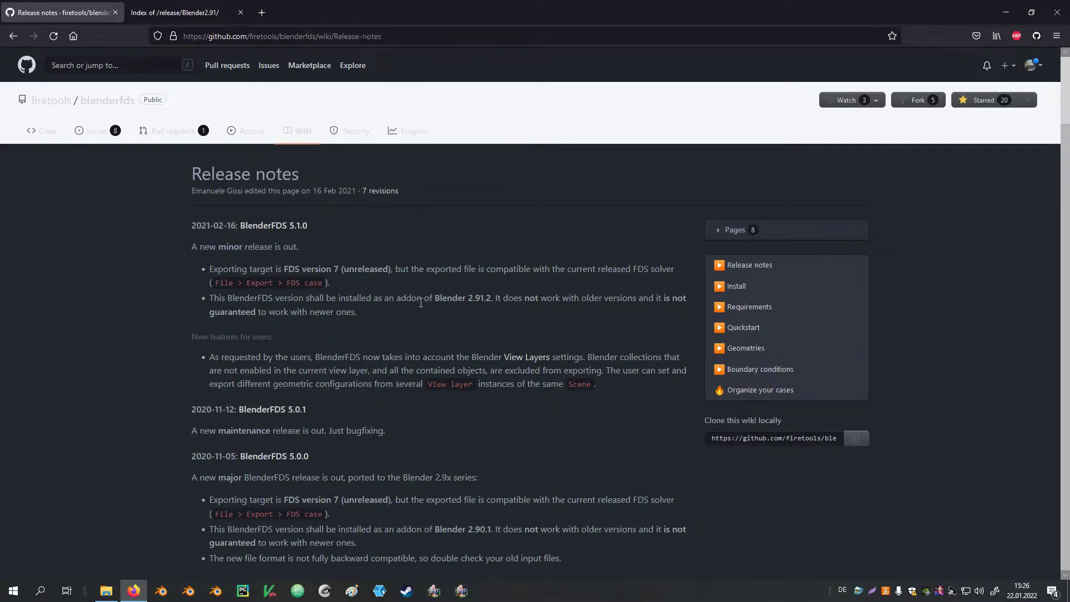
{"action": "left_click_drag", "start_coordinate": [418, 300], "coordinate": [513, 304]}
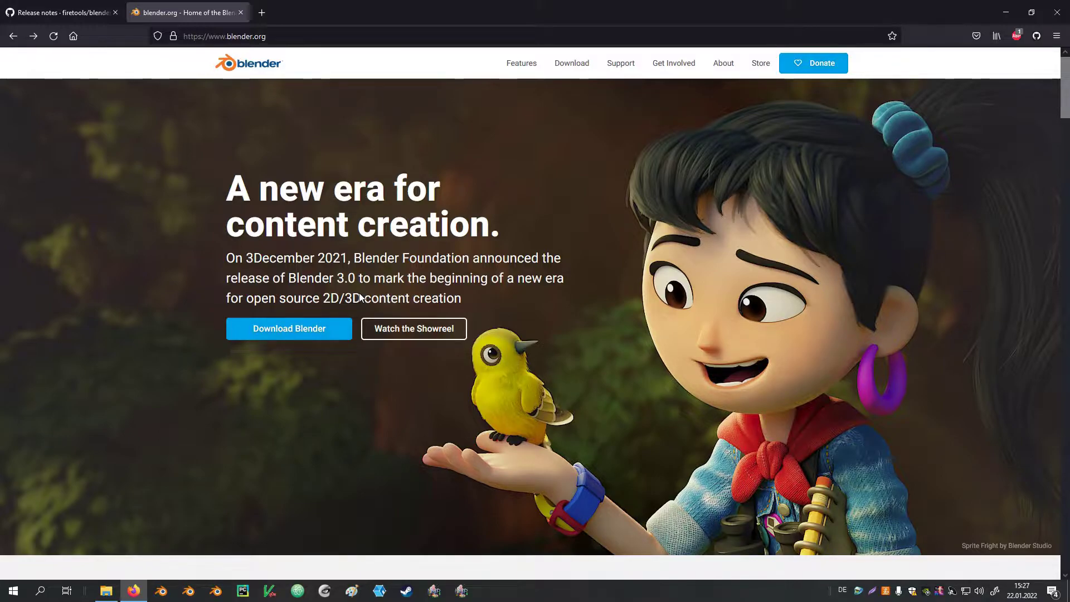
Step: Go from blender.org's Download page to the index of all previous Blender releases
{"action": "left_click", "coordinate": [565, 66]}
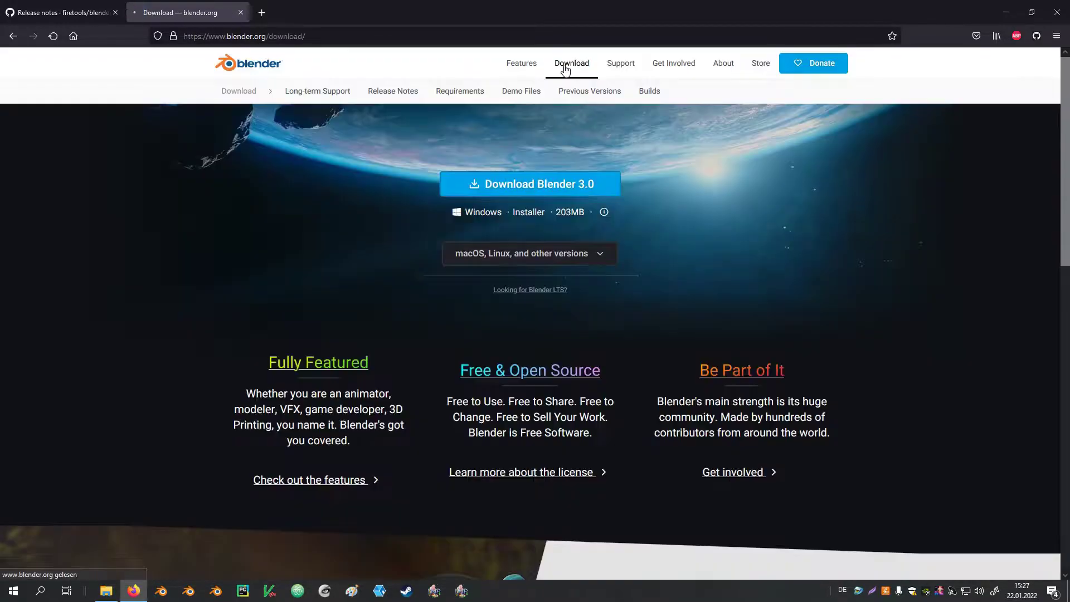
{"action": "left_click", "coordinate": [589, 98]}
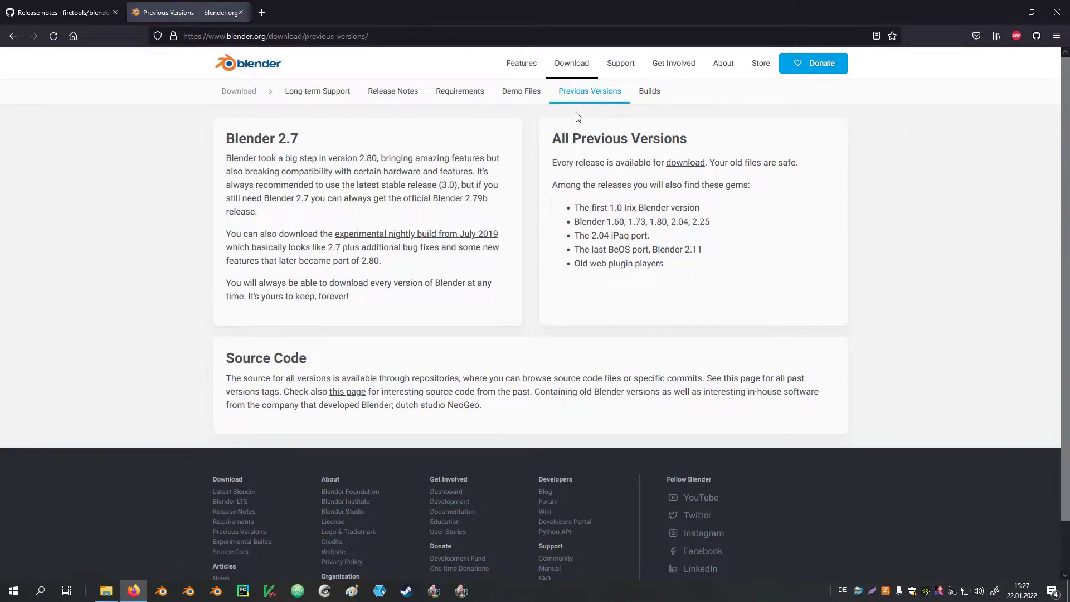
{"action": "left_click_drag", "start_coordinate": [348, 297], "coordinate": [260, 285]}
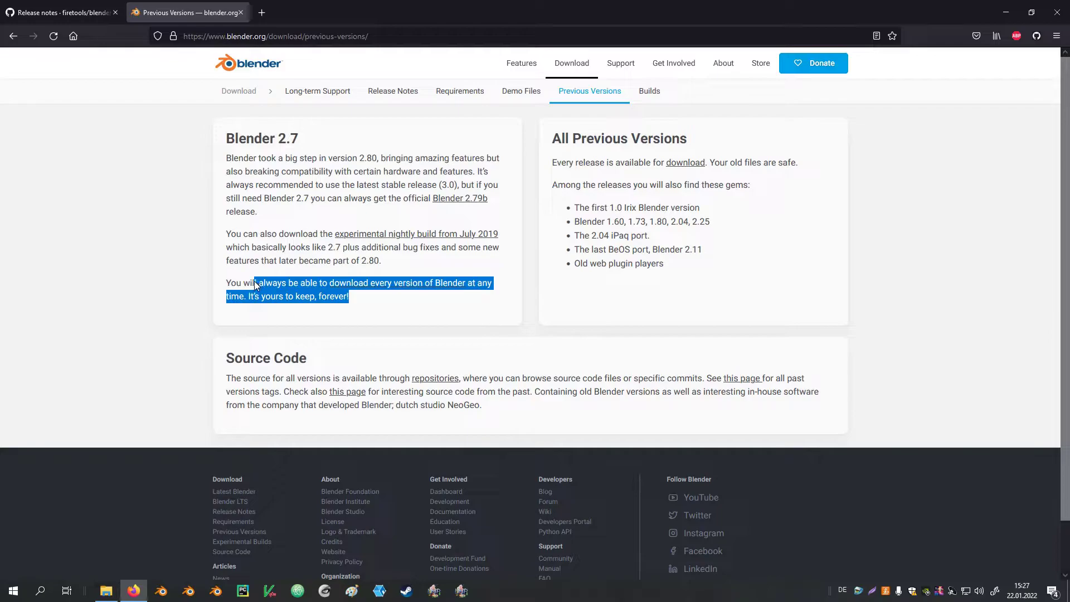
{"action": "left_click", "coordinate": [404, 299]}
{"action": "left_click", "coordinate": [397, 284]}
Step: Open the Blender2.91/ folder and locate blender-2.91.2-windows64.zip
{"action": "scroll", "coordinate": [449, 124], "scroll_direction": "down", "scroll_amount": 5}
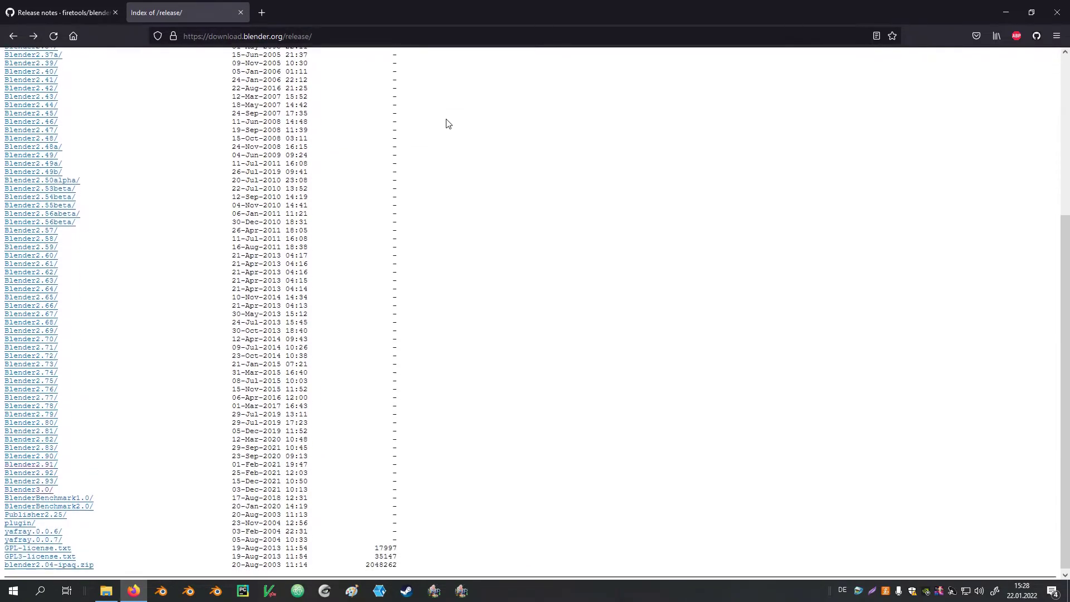
{"action": "left_click_drag", "start_coordinate": [78, 464], "coordinate": [1, 463]}
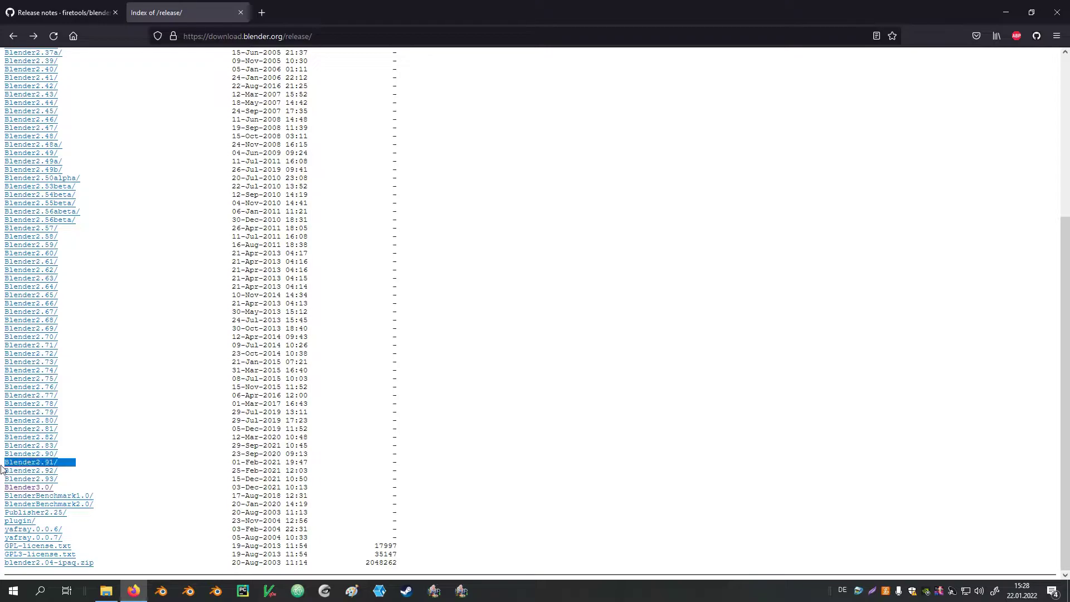
{"action": "left_click", "coordinate": [39, 463]}
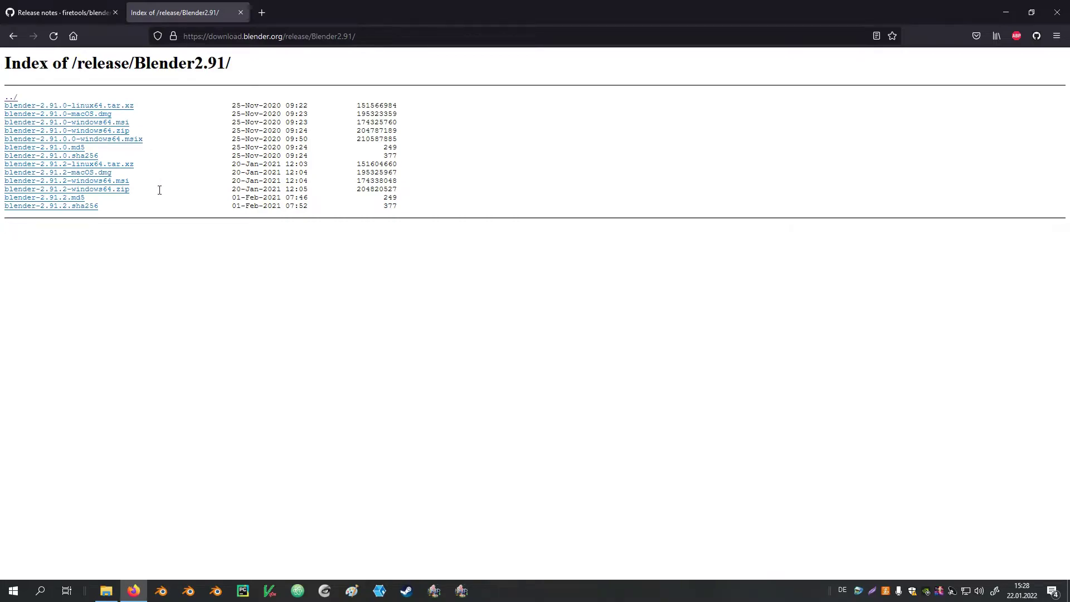
{"action": "left_click_drag", "start_coordinate": [146, 189], "coordinate": [23, 192]}
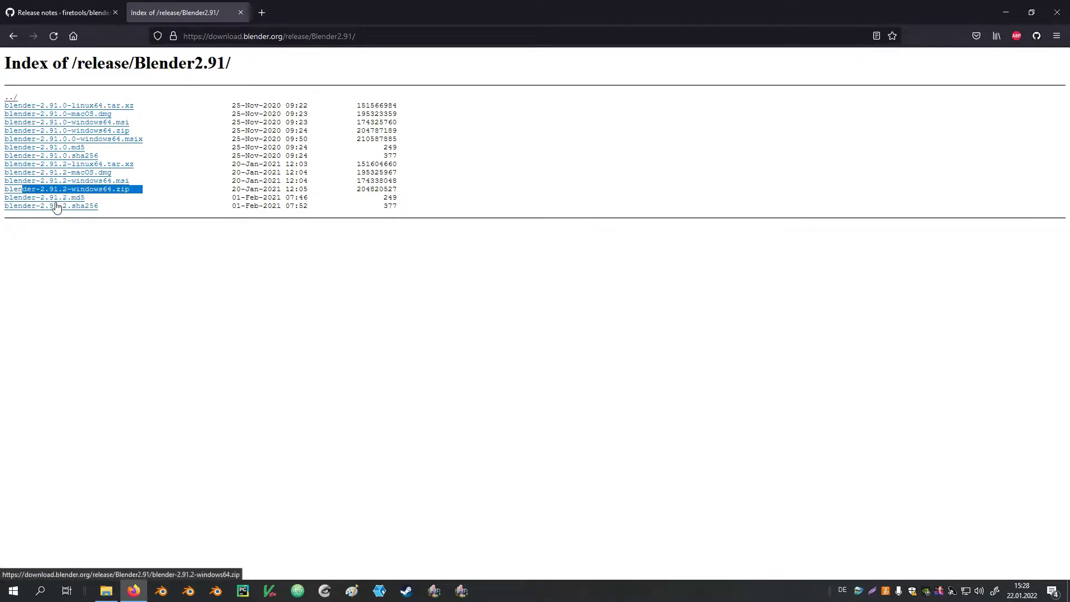
{"action": "left_click", "coordinate": [188, 239]}
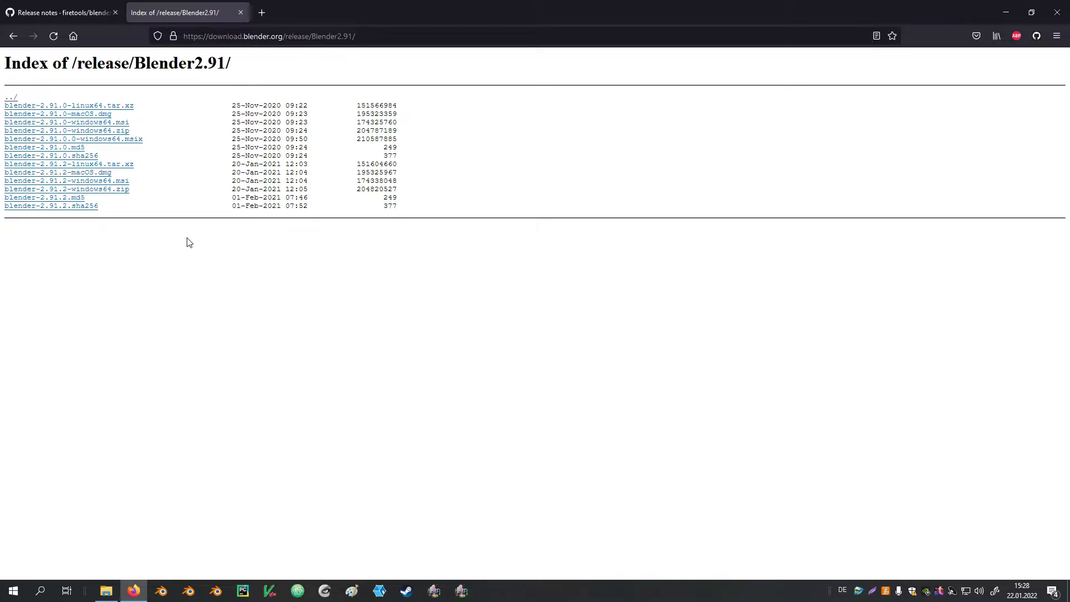
Step: Return from the release notes to the blenderfds repository and show its Code download options
{"action": "left_click", "coordinate": [54, 12]}
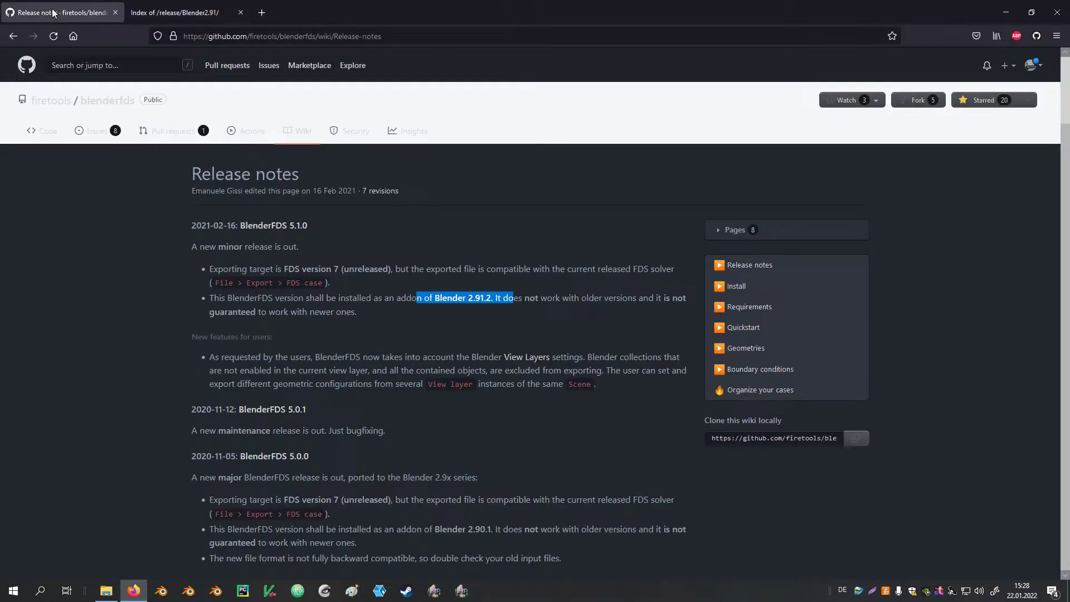
{"action": "left_click", "coordinate": [105, 108]}
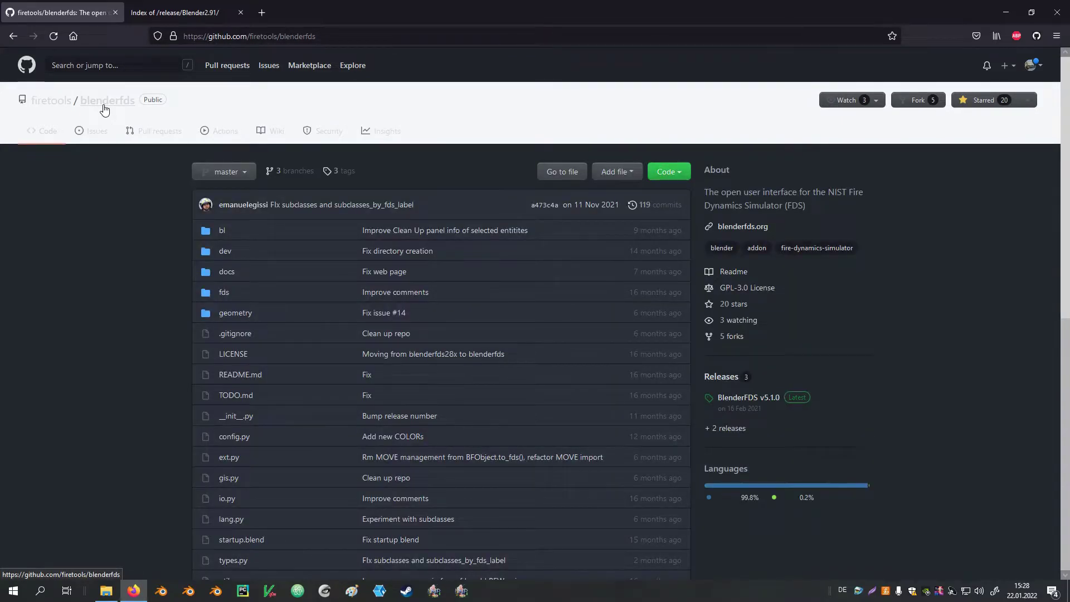
{"action": "left_click", "coordinate": [682, 172]}
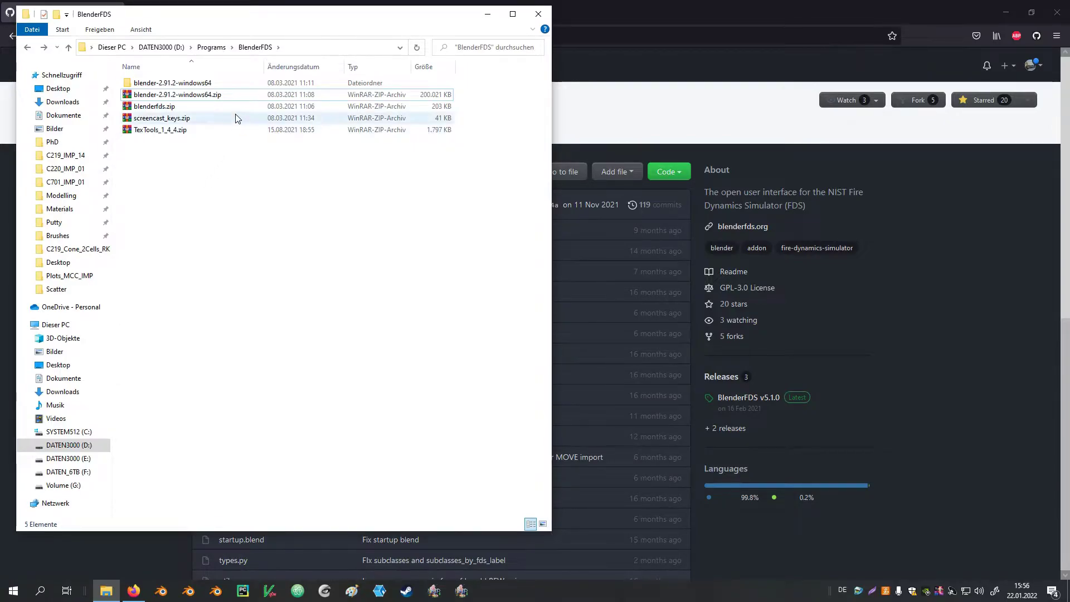
Step: Launch blender.exe from the extracted blender-2.91.2-windows64 folder
{"action": "left_click", "coordinate": [225, 94]}
{"action": "left_click", "coordinate": [201, 107]}
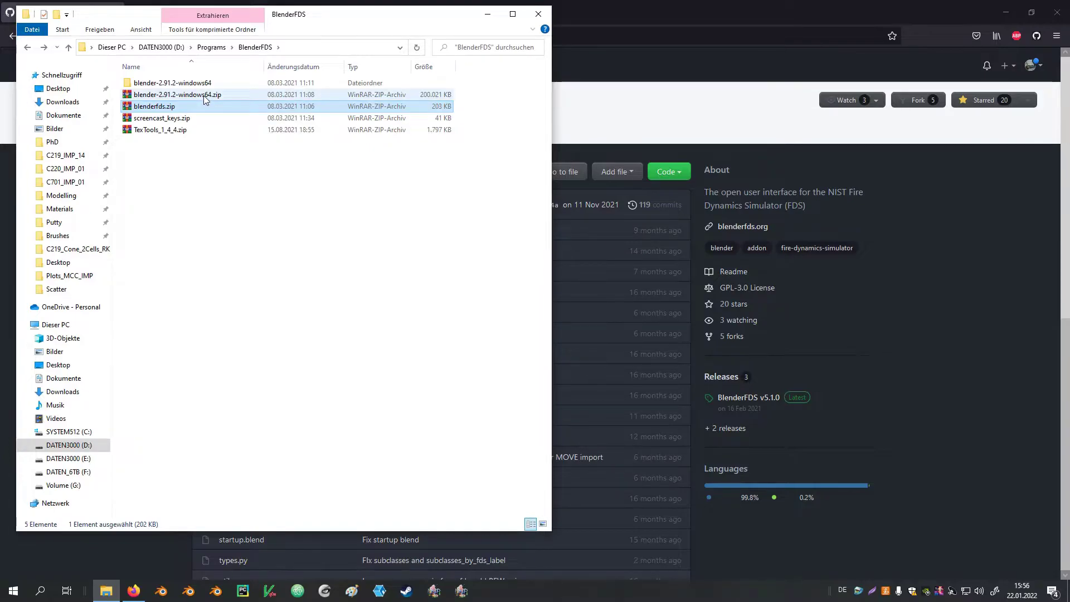
{"action": "double_click", "coordinate": [203, 84]}
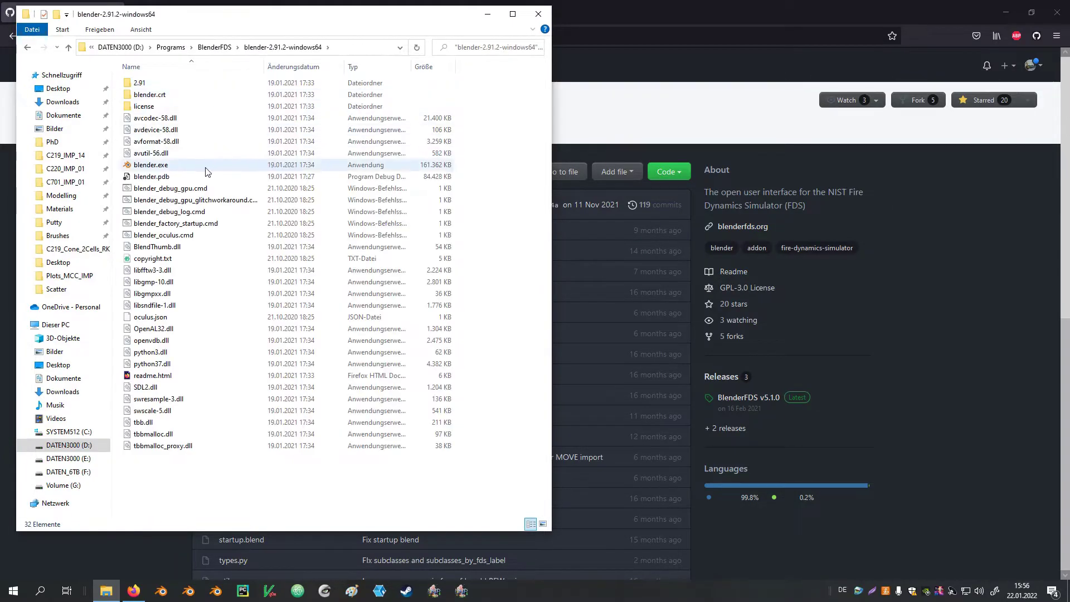
{"action": "double_click", "coordinate": [204, 165]}
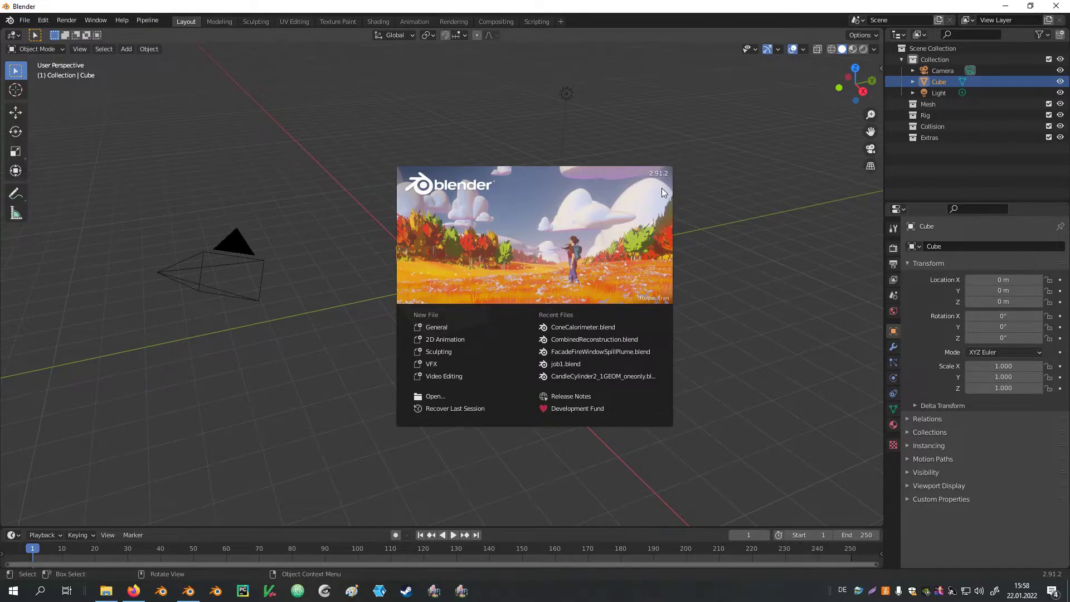
Step: Close the Blender 2.91.2 splash screen to reveal the Cube, Camera and Light
{"action": "left_click", "coordinate": [215, 143]}
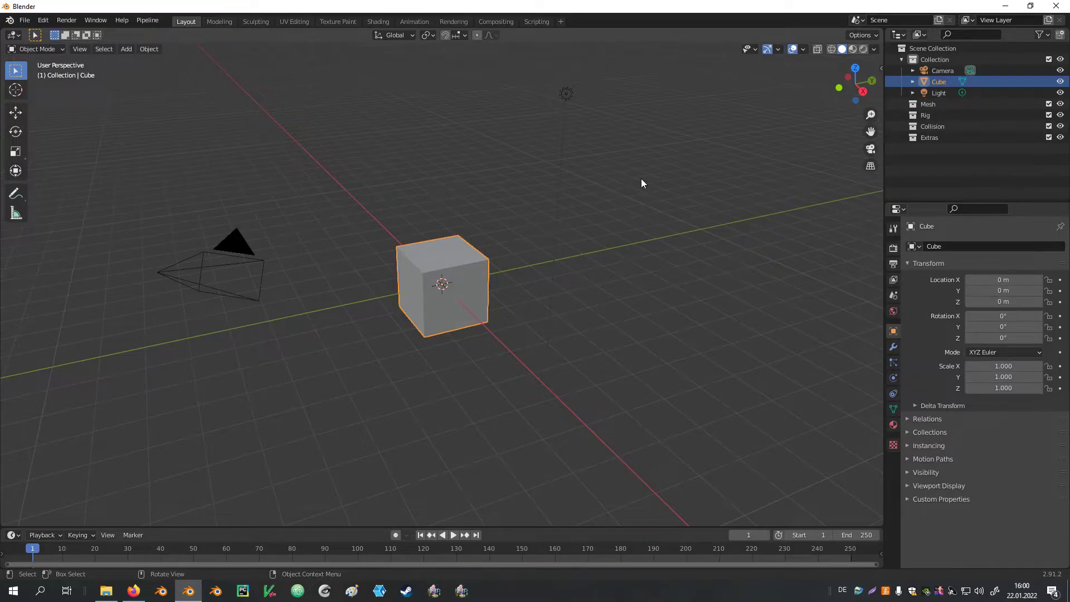
Step: Review Edit > Preferences, keeping left-click select and auto-saved preferences, then close it
{"action": "left_click", "coordinate": [45, 21]}
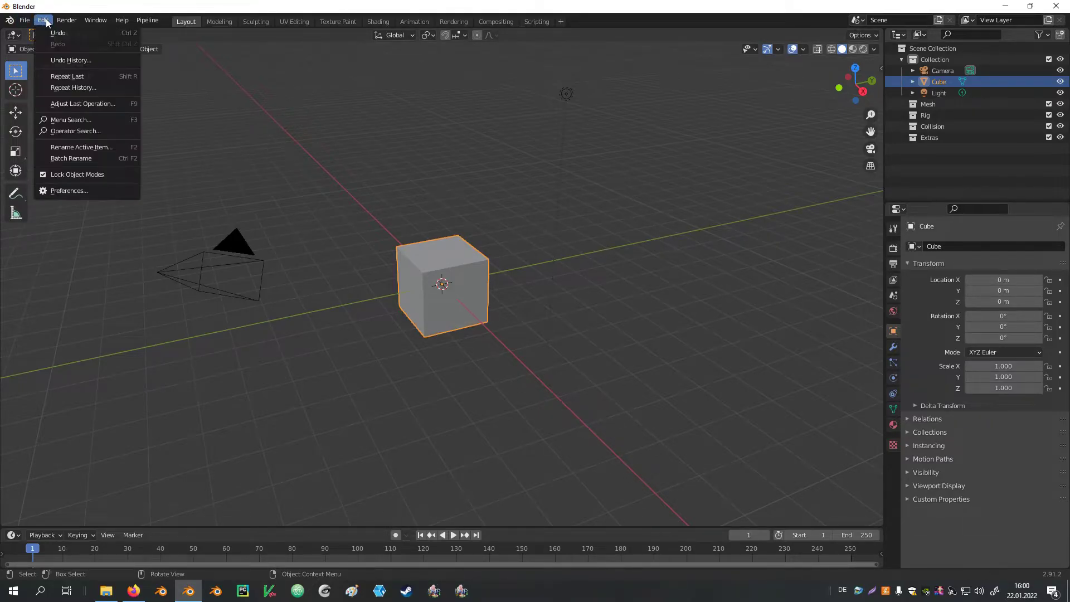
{"action": "left_click", "coordinate": [68, 191]}
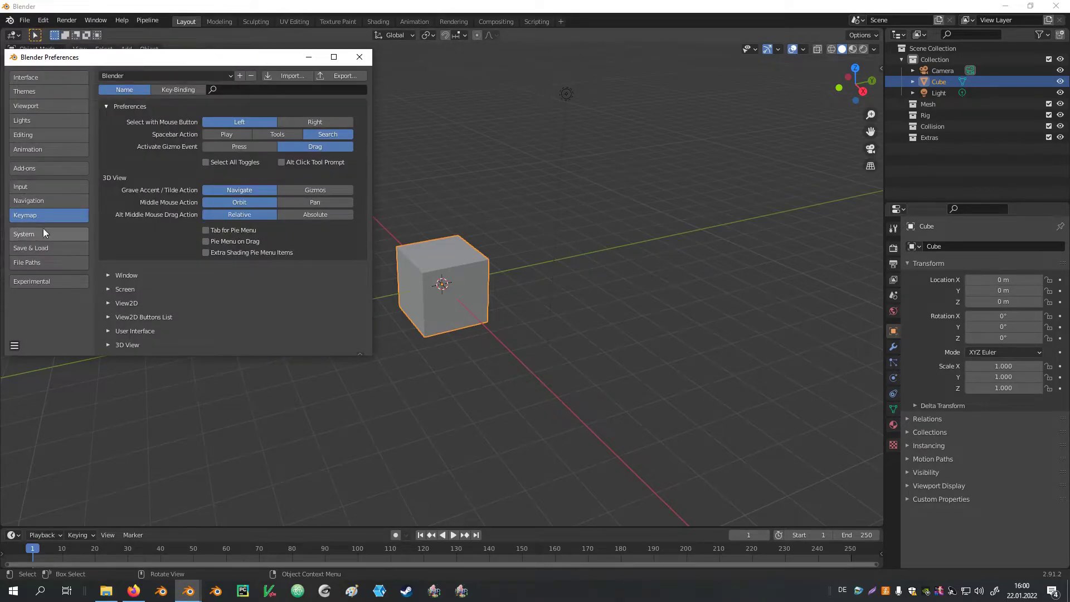
{"action": "left_click", "coordinate": [307, 120]}
{"action": "left_click", "coordinate": [256, 121]}
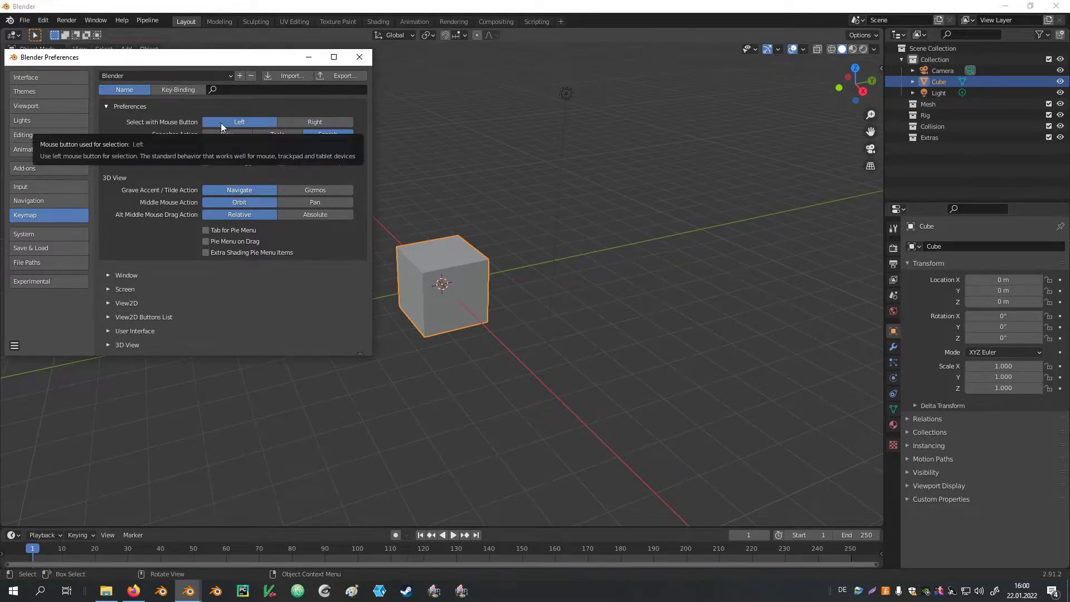
{"action": "left_click", "coordinate": [16, 346]}
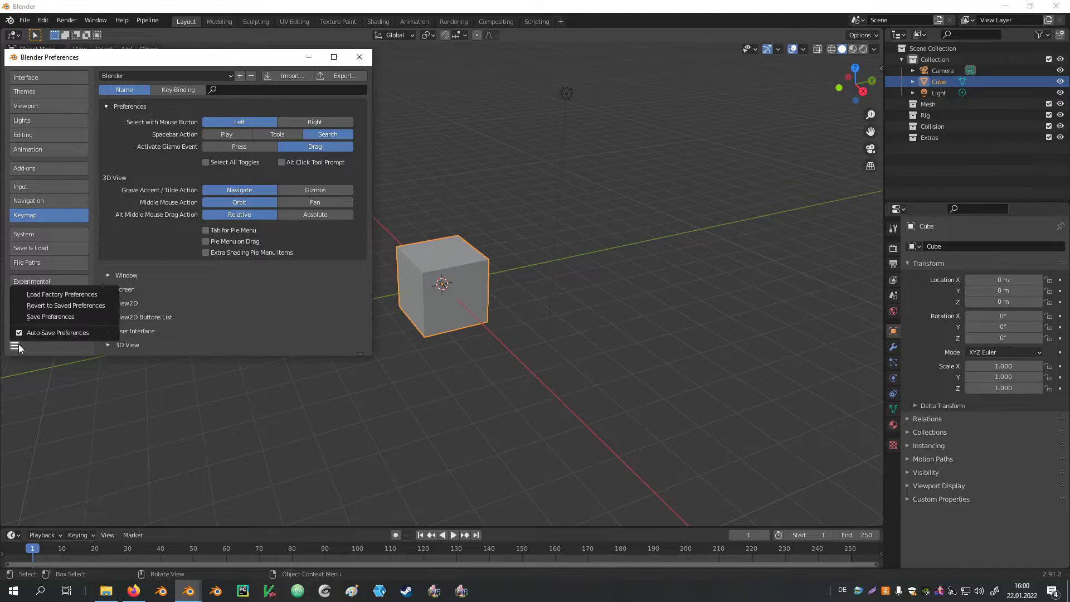
{"action": "left_click", "coordinate": [55, 317]}
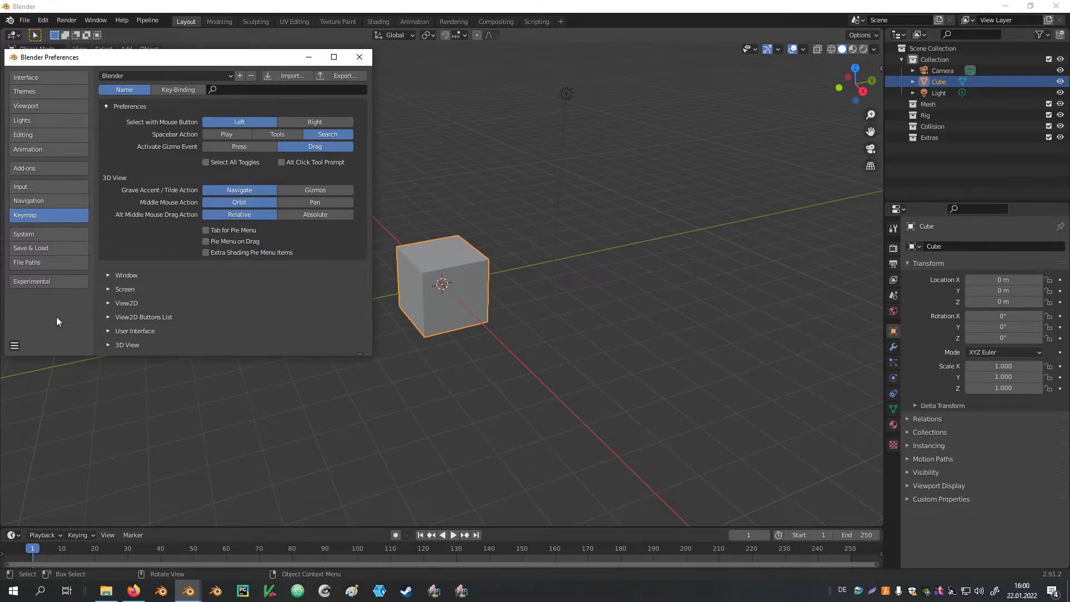
{"action": "left_click", "coordinate": [359, 57]}
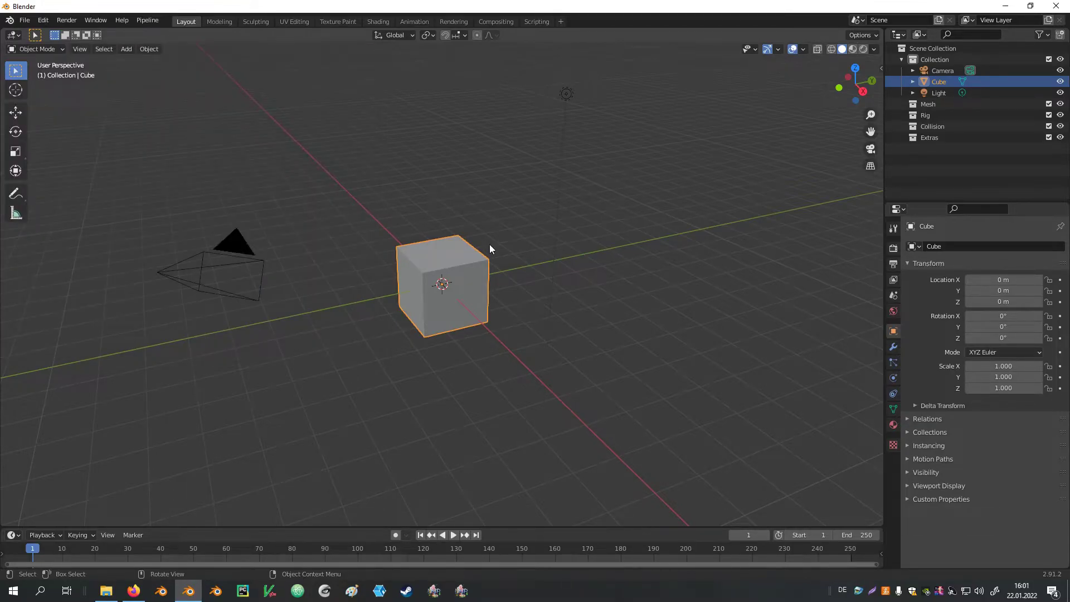
Step: Install the blenderfds.zip add-on through Preferences > Add-ons > Install
{"action": "left_click", "coordinate": [42, 21]}
{"action": "left_click", "coordinate": [89, 191]}
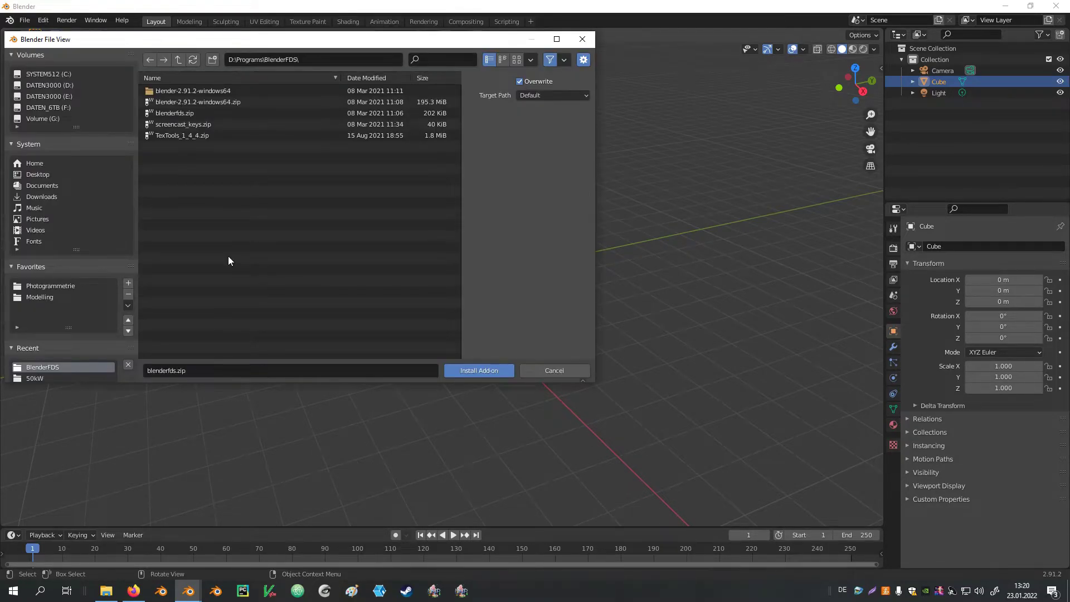
{"action": "left_click", "coordinate": [185, 114]}
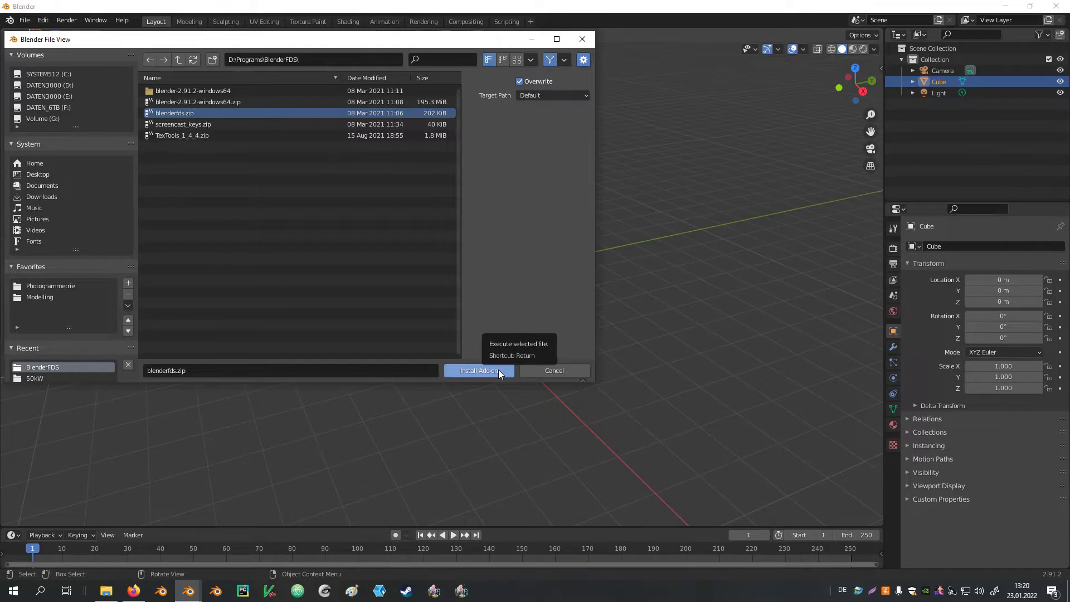
{"action": "left_click", "coordinate": [479, 371]}
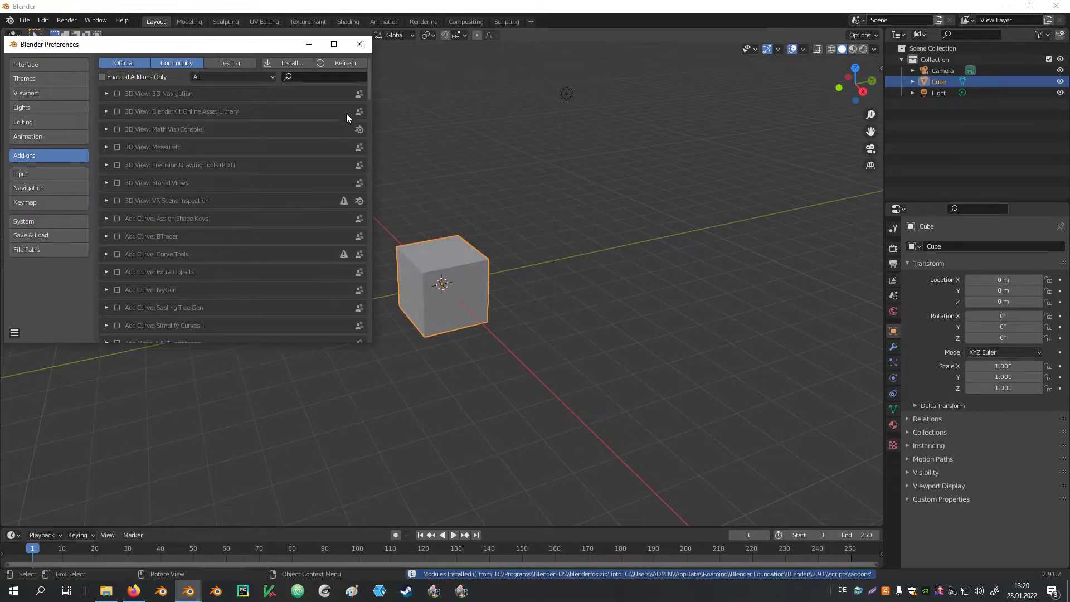
Step: Filter the add-ons list by 'fds' and enable Import-Export: BlenderFDS
{"action": "left_click", "coordinate": [323, 81]}
{"action": "type", "text": "fds"}
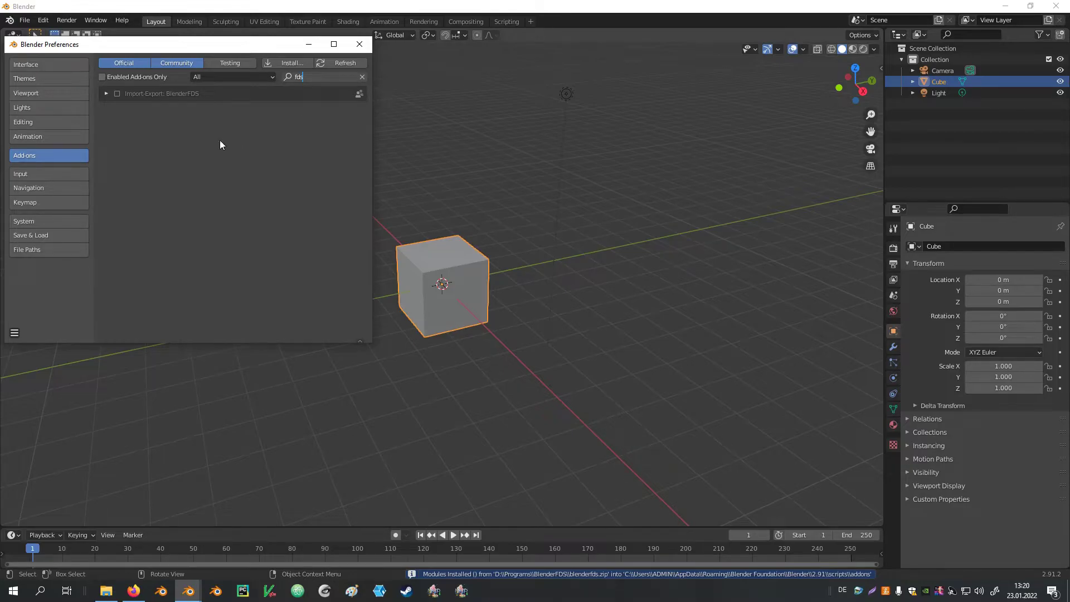
{"action": "key", "text": "Return"}
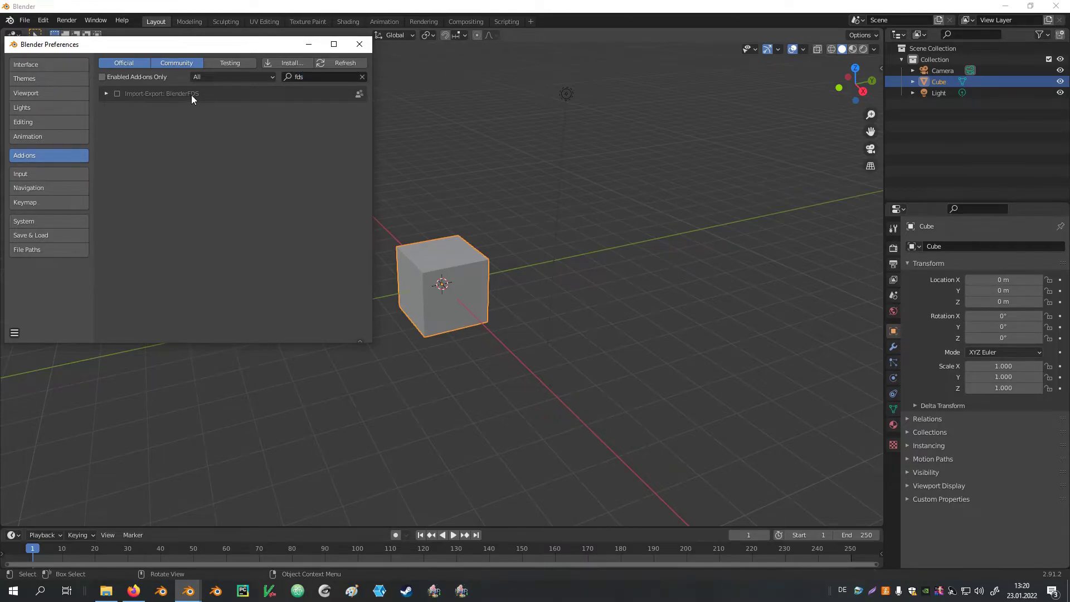
{"action": "left_click", "coordinate": [118, 93]}
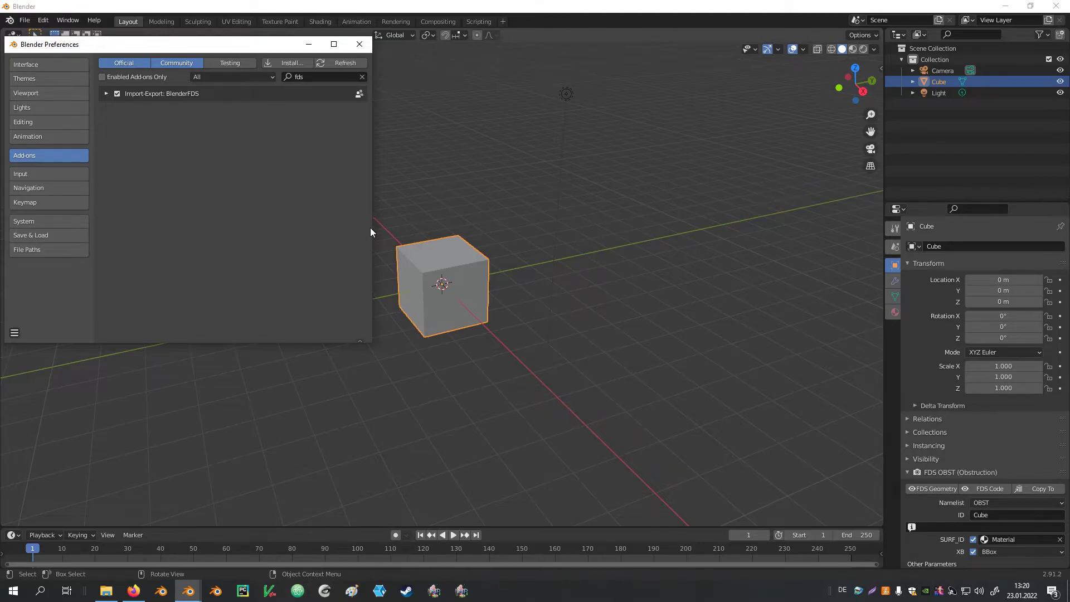
Step: Expand the BlenderFDS entry, then load and confirm its default settings with the Example_case scene
{"action": "left_click", "coordinate": [105, 94]}
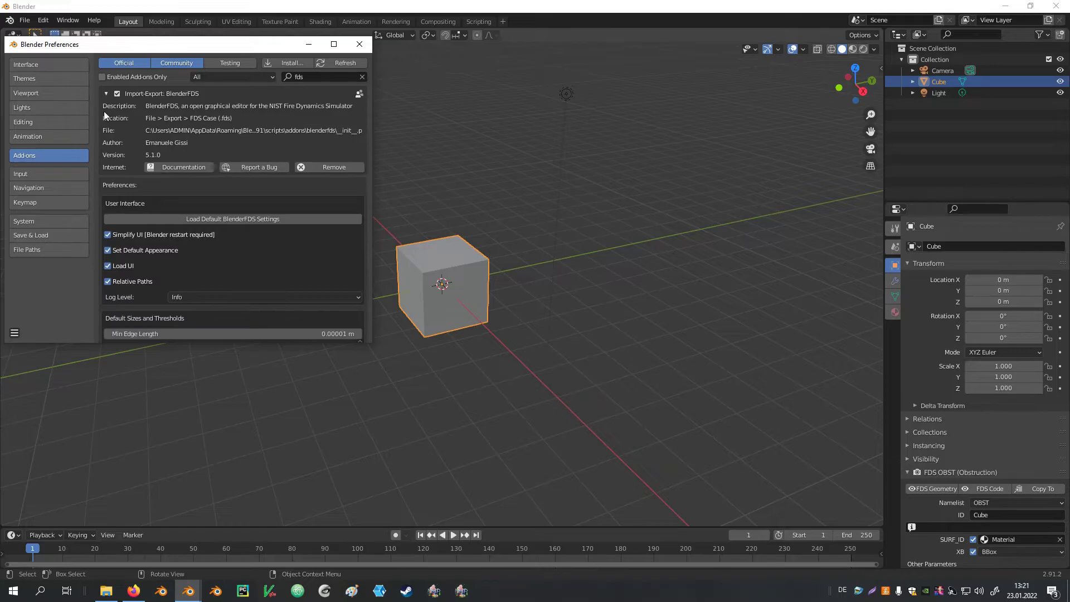
{"action": "left_click", "coordinate": [239, 218]}
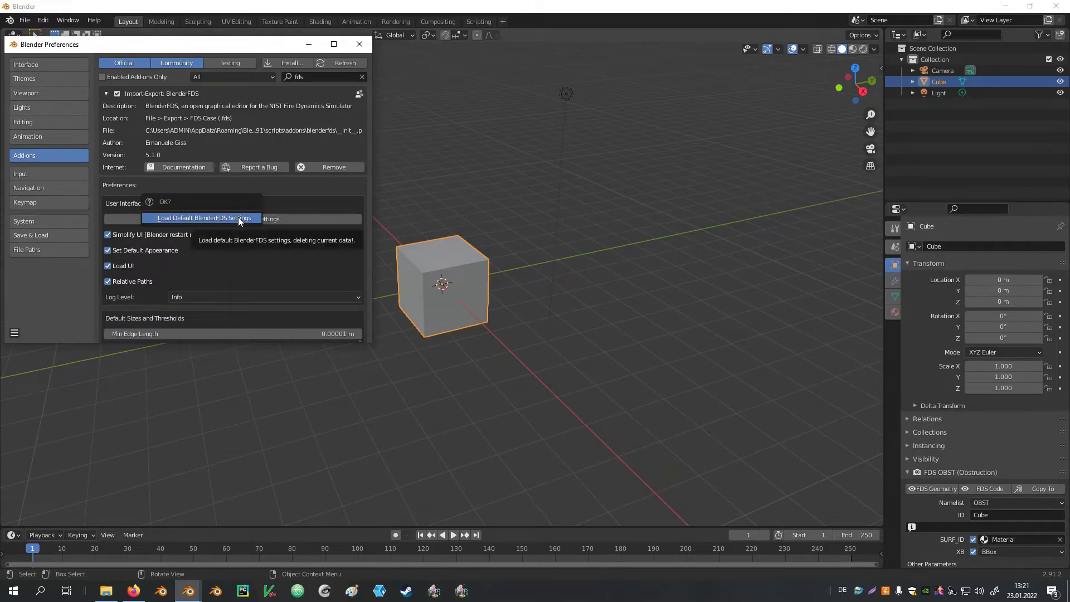
{"action": "left_click", "coordinate": [238, 217]}
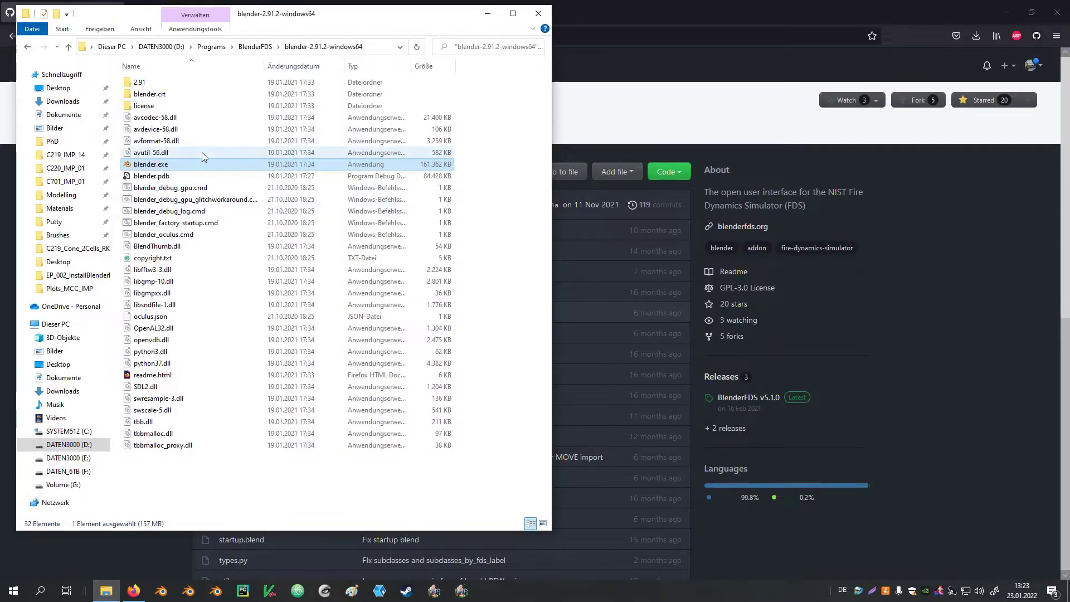
Step: Relaunch blender.exe, dismiss its splash screen, and maximize the window on the Example_case scene
{"action": "double_click", "coordinate": [152, 164]}
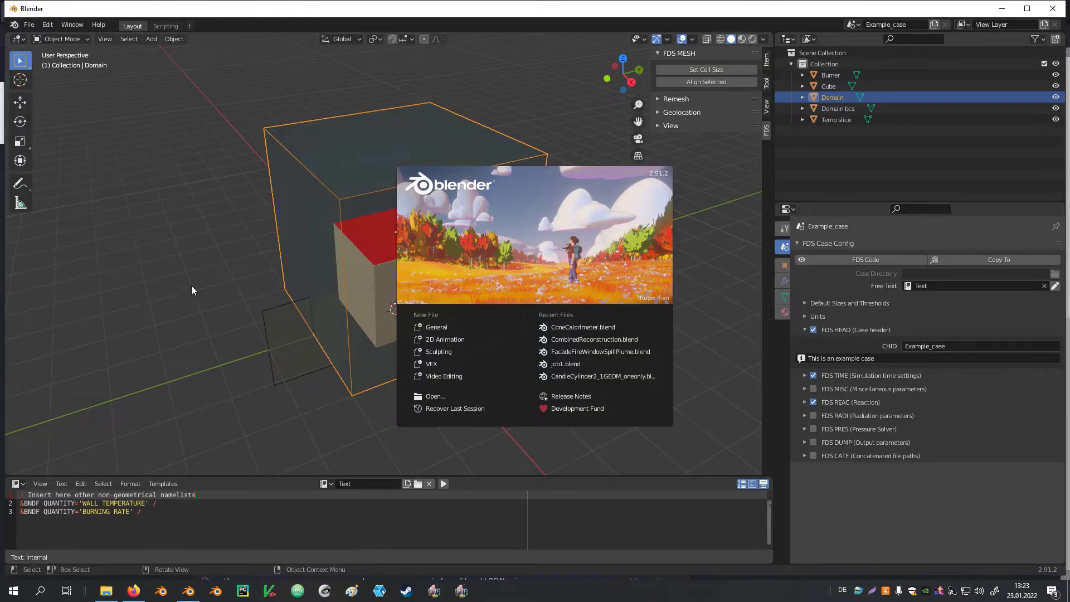
{"action": "left_click", "coordinate": [235, 294]}
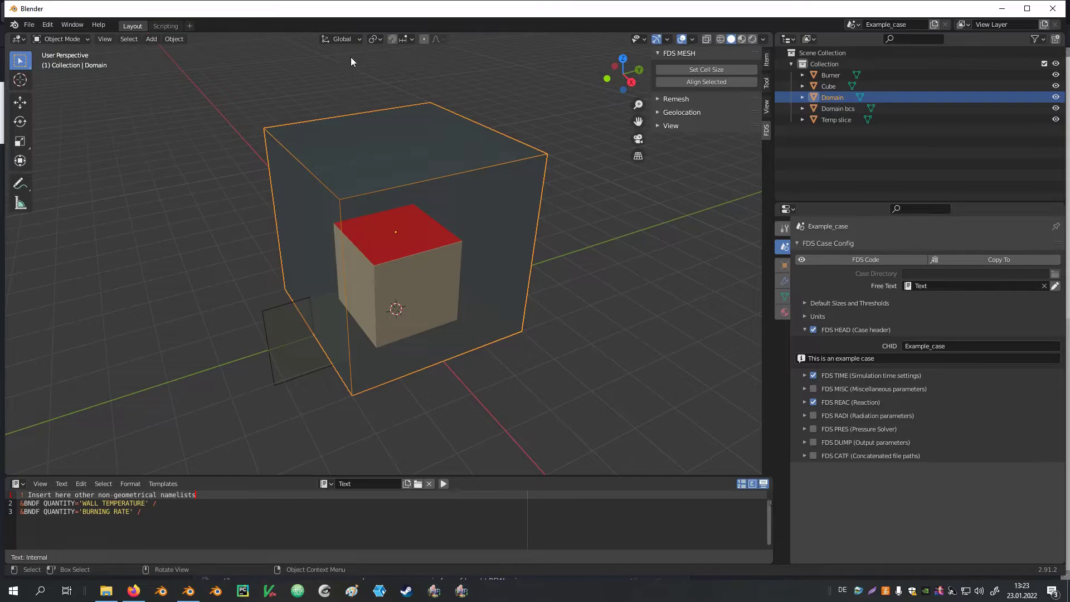
{"action": "double_click", "coordinate": [333, 10]}
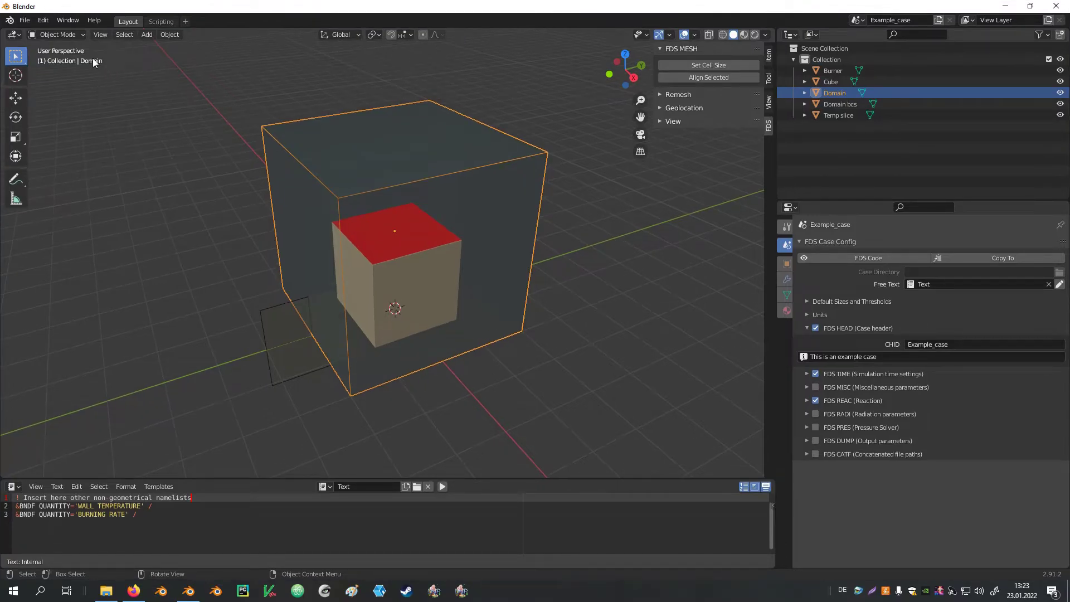
Step: Save the FDS example case as the startup file via File > Defaults, then restart Blender and dismiss the splash
{"action": "left_click", "coordinate": [24, 20]}
{"action": "mouse_move", "coordinate": [82, 226]}
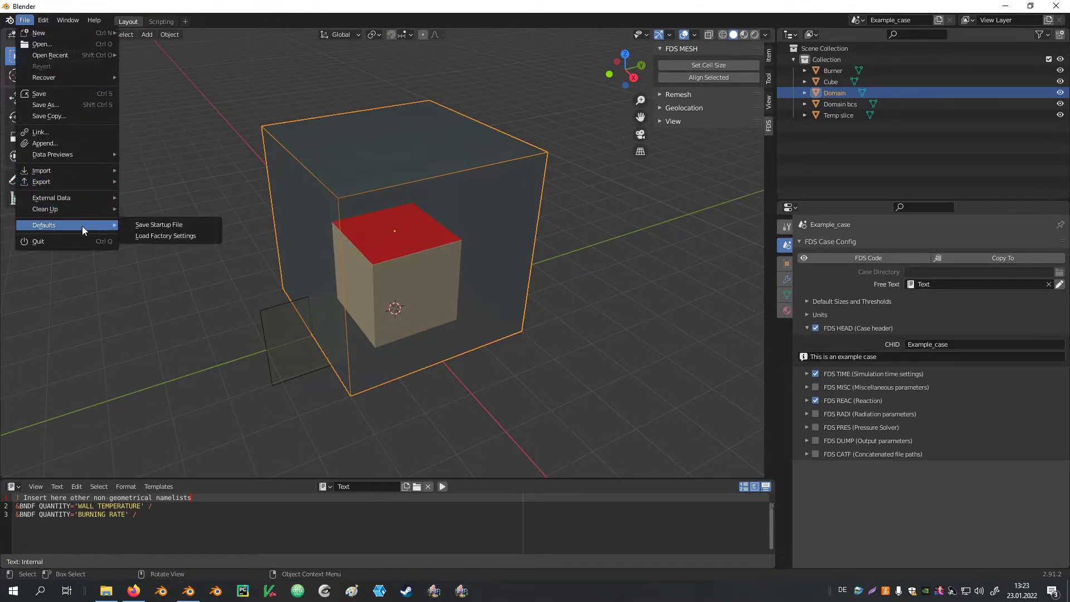
{"action": "left_click", "coordinate": [167, 225]}
{"action": "left_click", "coordinate": [167, 226]}
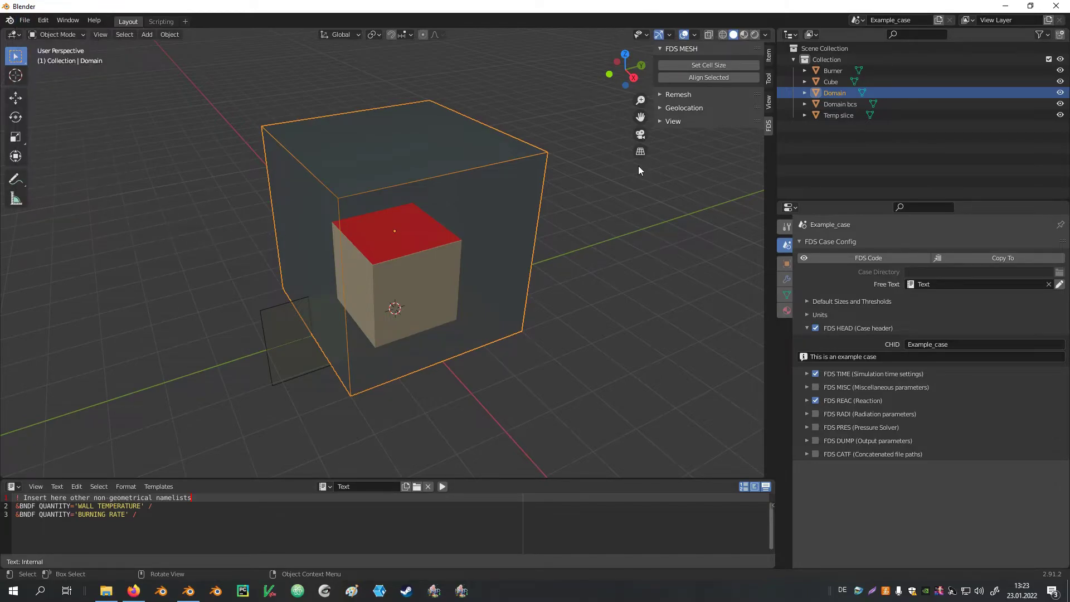
{"action": "left_click", "coordinate": [1056, 6]}
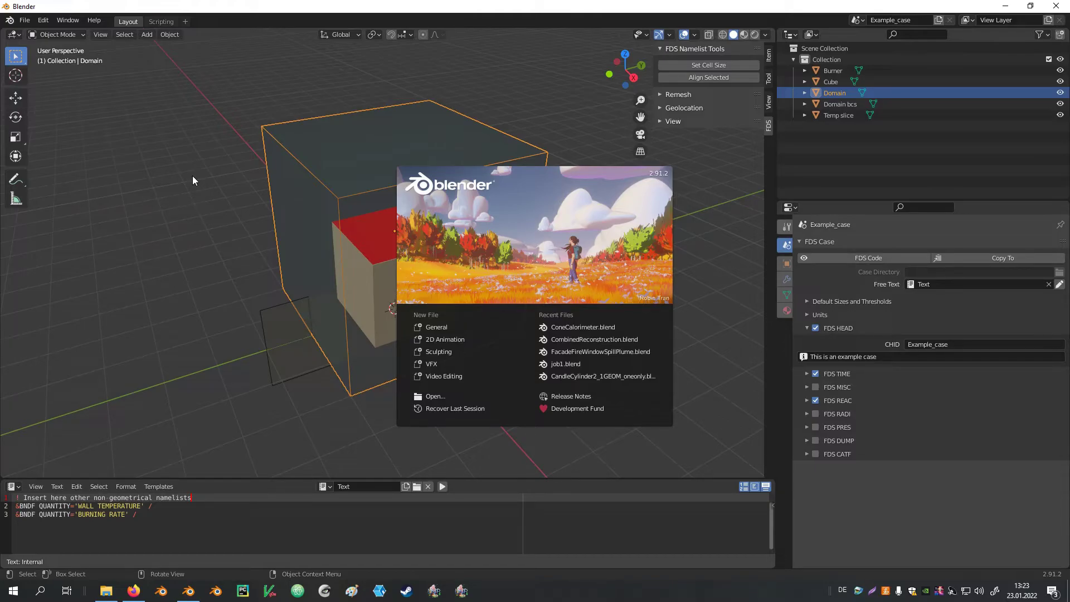
{"action": "left_click", "coordinate": [193, 176]}
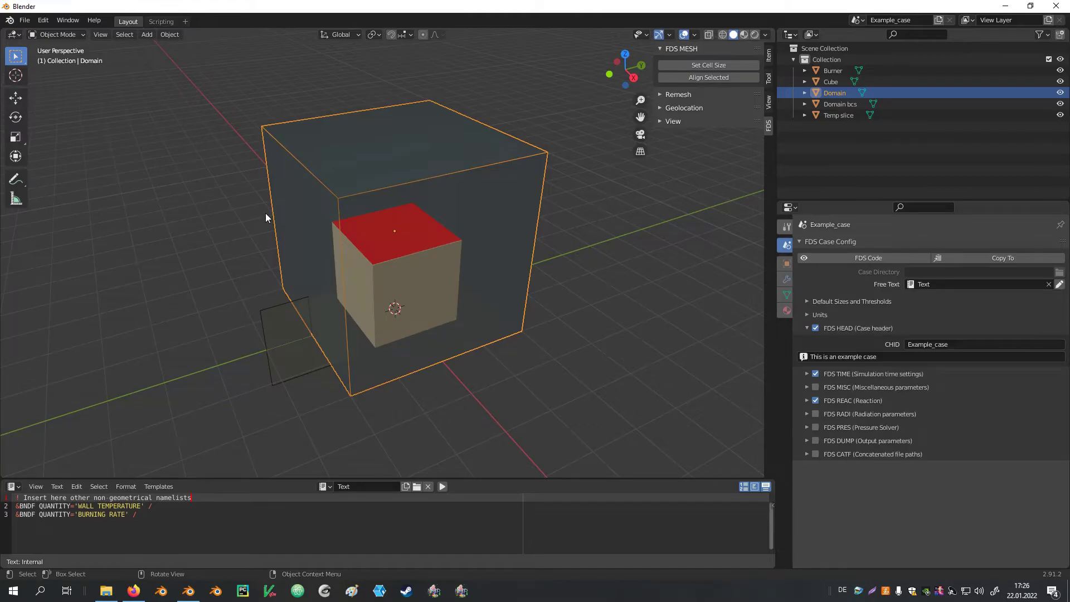
Step: Search the add-ons for 'fds', untick BlenderFDS, and close the Preferences window
{"action": "left_click", "coordinate": [43, 20]}
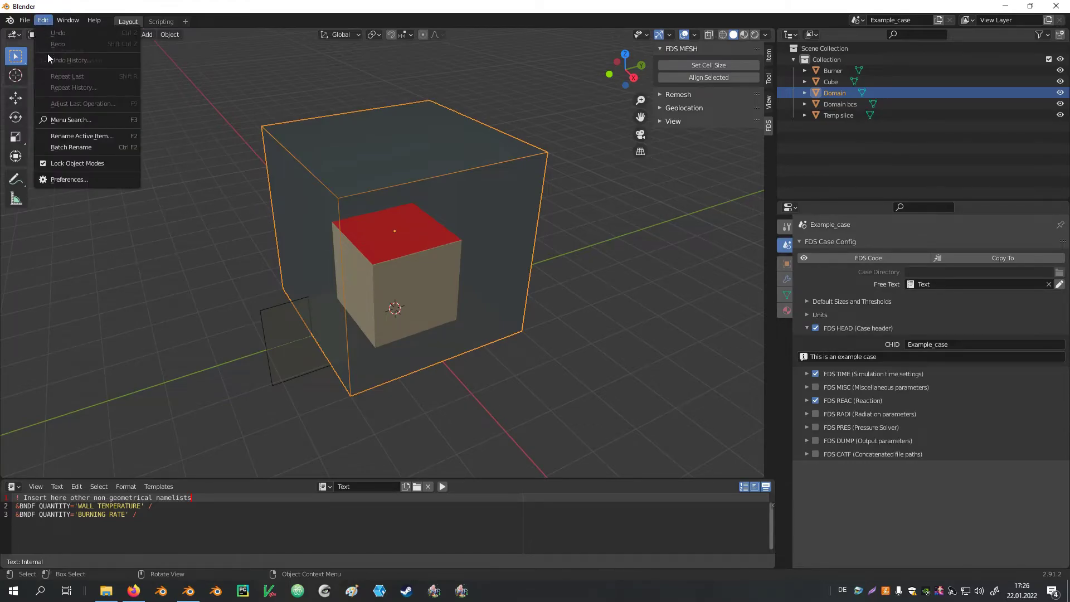
{"action": "left_click", "coordinate": [85, 184]}
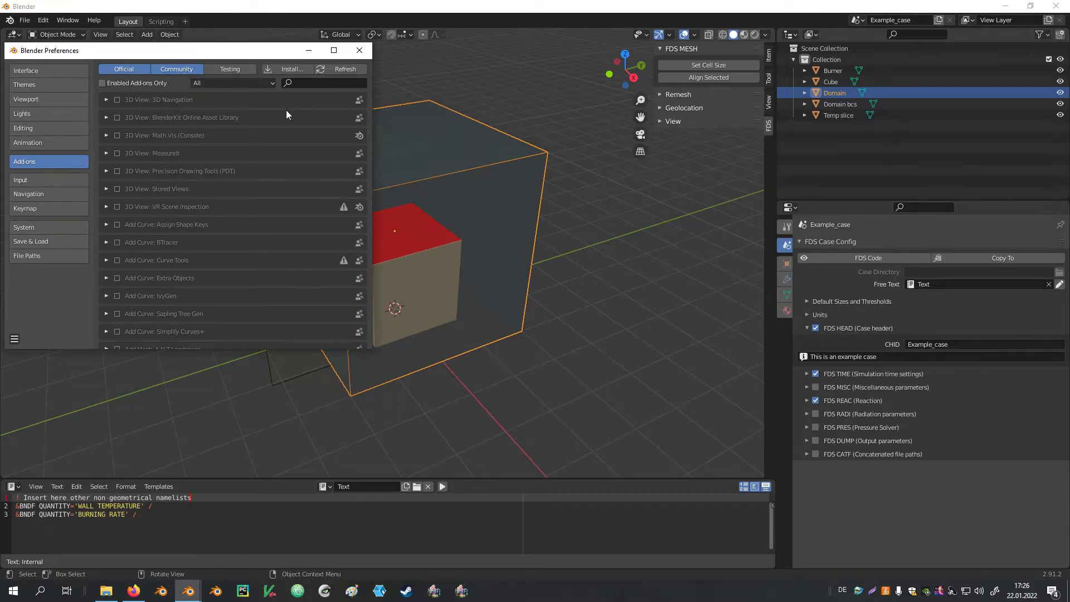
{"action": "left_click", "coordinate": [309, 83]}
{"action": "type", "text": "fds"}
{"action": "key", "text": "Return"}
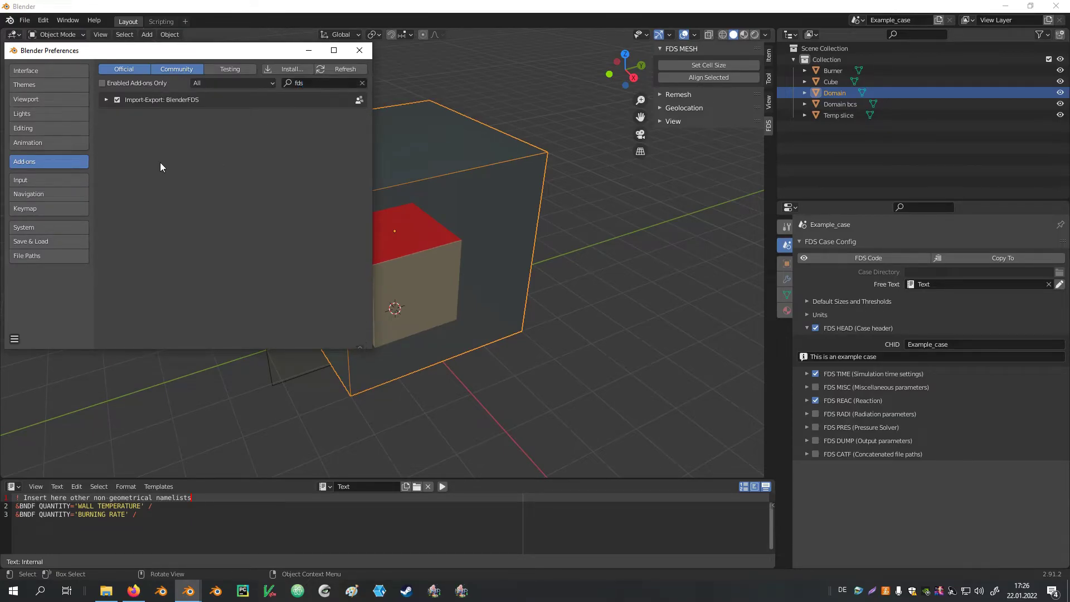
{"action": "left_click", "coordinate": [117, 100]}
{"action": "left_click", "coordinate": [359, 51]}
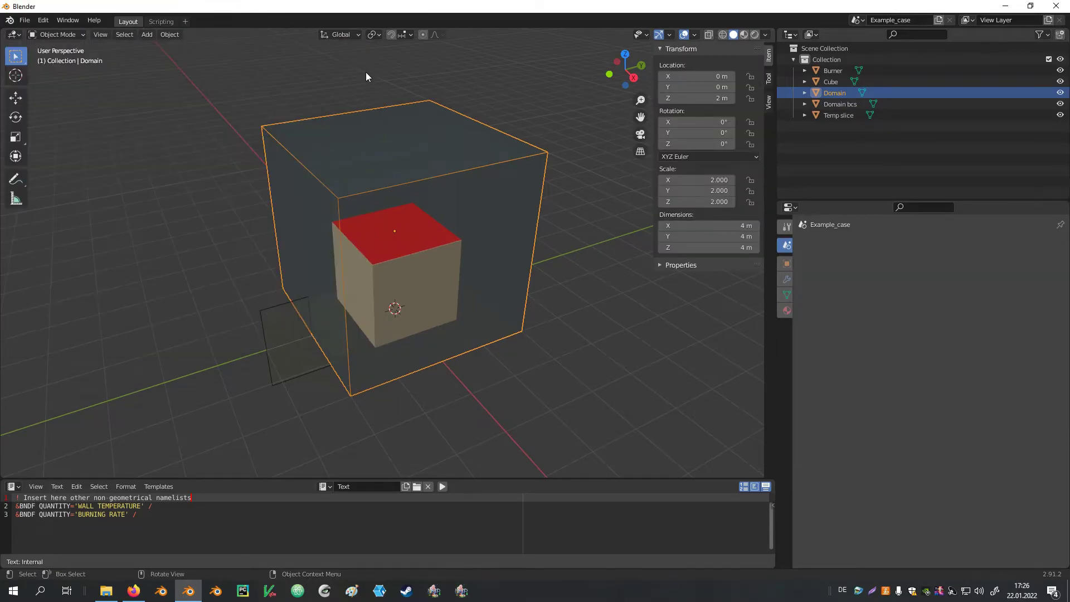
Step: Close Blender, relaunch it from blender.exe, and dismiss the splash screen
{"action": "left_click", "coordinate": [1056, 6]}
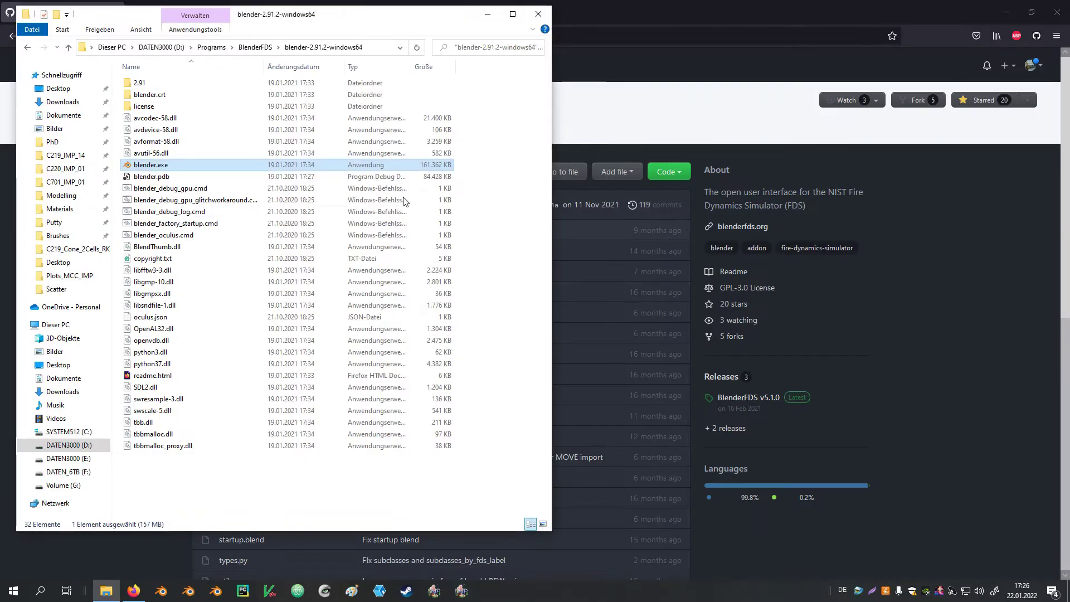
{"action": "double_click", "coordinate": [161, 166]}
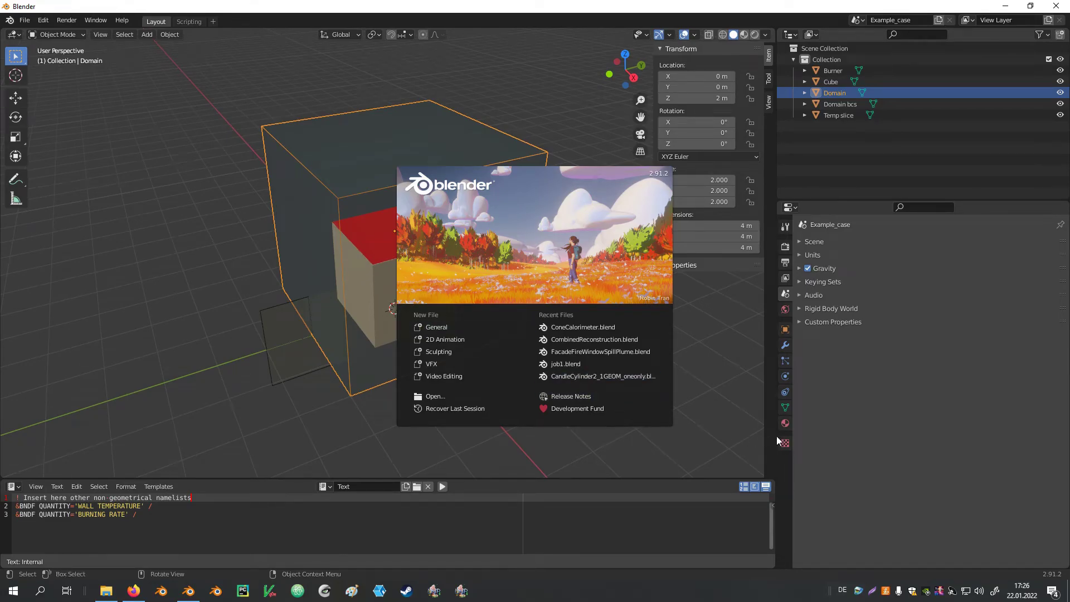
{"action": "left_click", "coordinate": [746, 348]}
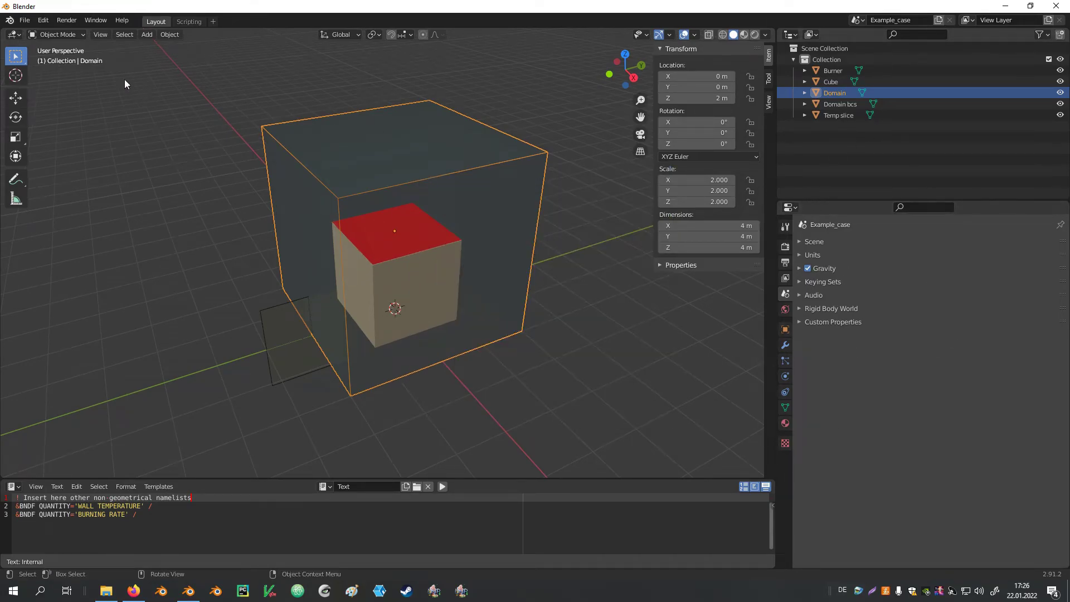
Step: Load and confirm Factory Settings from File > Defaults, restoring the default cube scene
{"action": "left_click", "coordinate": [24, 20]}
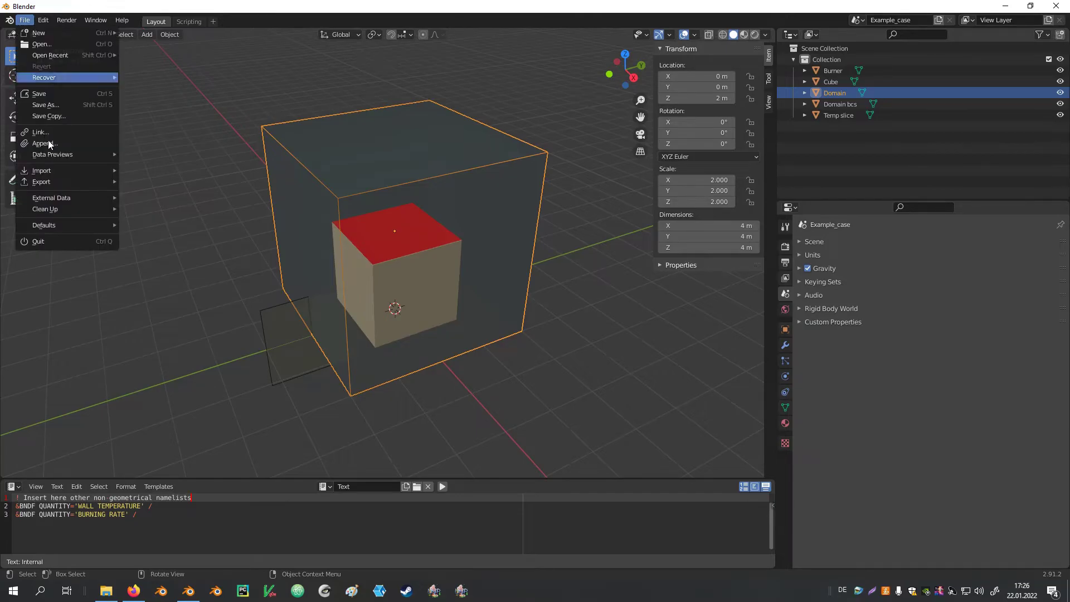
{"action": "mouse_move", "coordinate": [76, 226]}
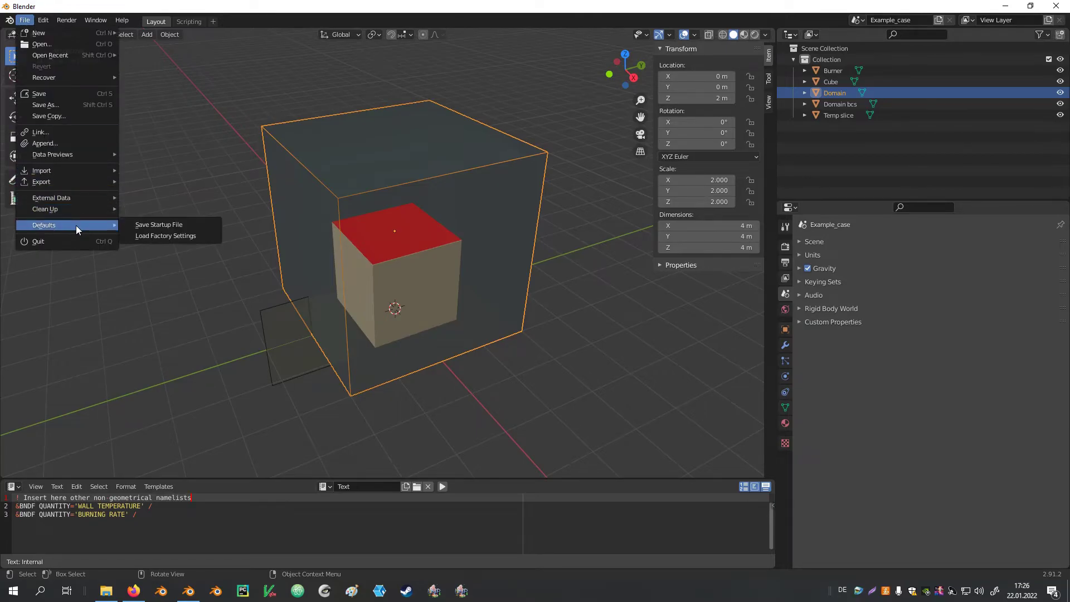
{"action": "left_click", "coordinate": [148, 233]}
{"action": "left_click", "coordinate": [149, 234]}
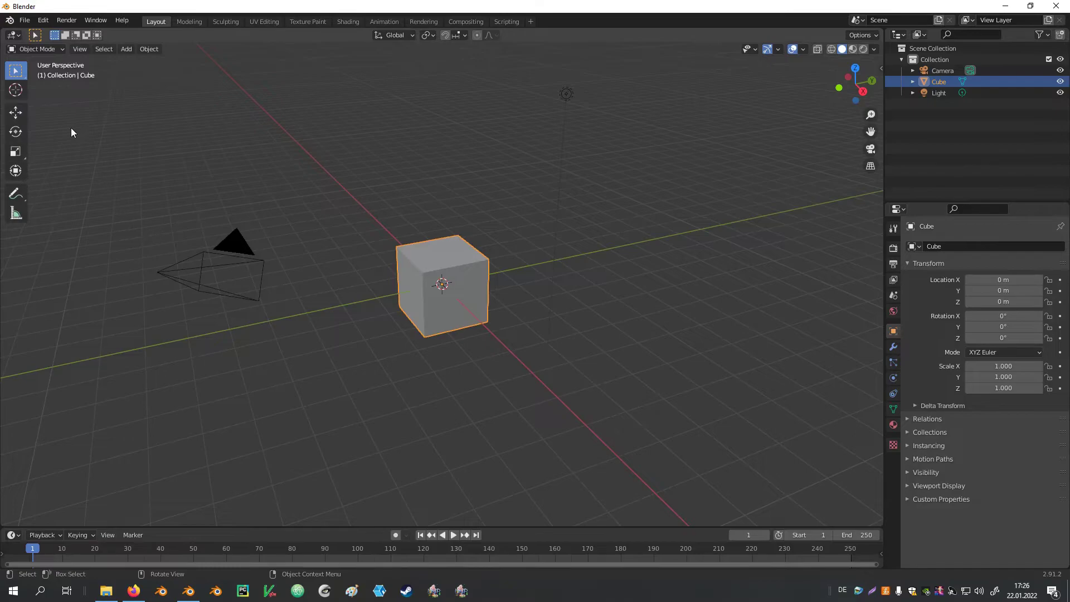
{"action": "left_click", "coordinate": [25, 21]}
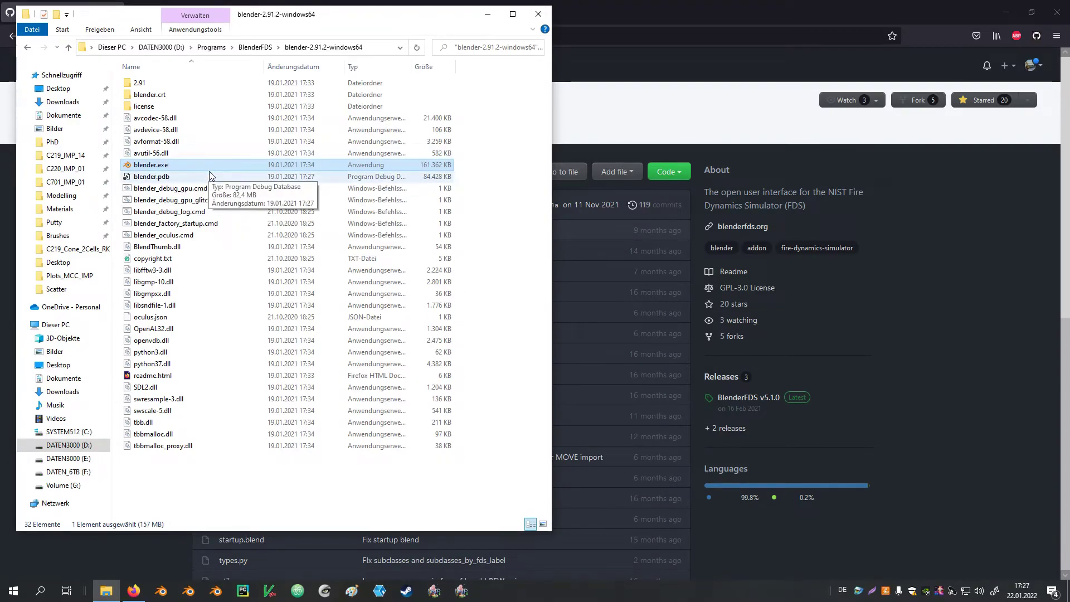
Step: Relaunch Blender from blender.exe and load and confirm Factory Settings from File > Defaults
{"action": "double_click", "coordinate": [168, 166]}
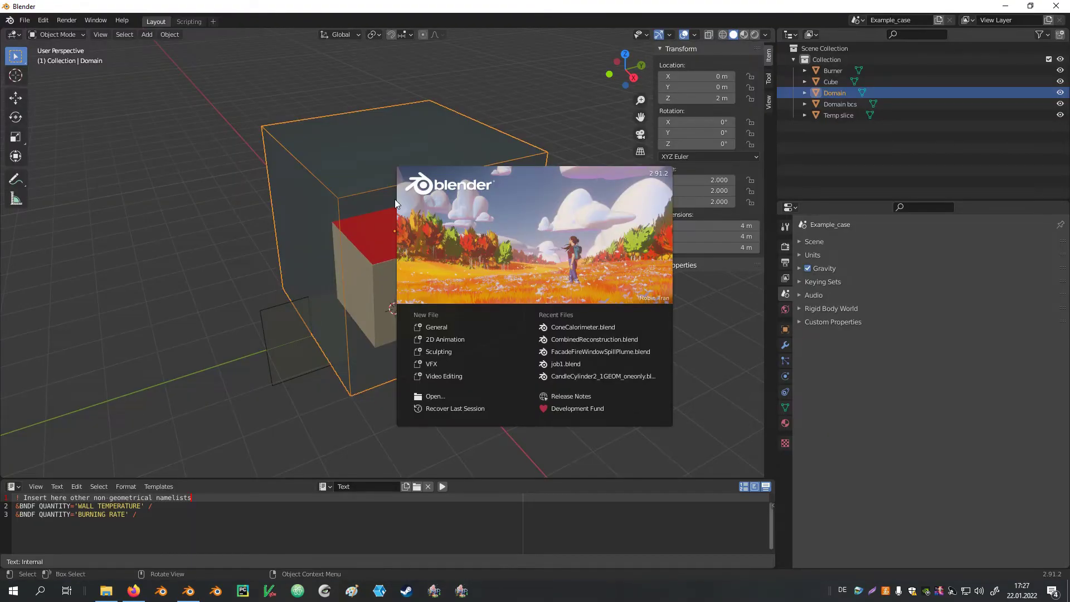
{"action": "left_click", "coordinate": [174, 154]}
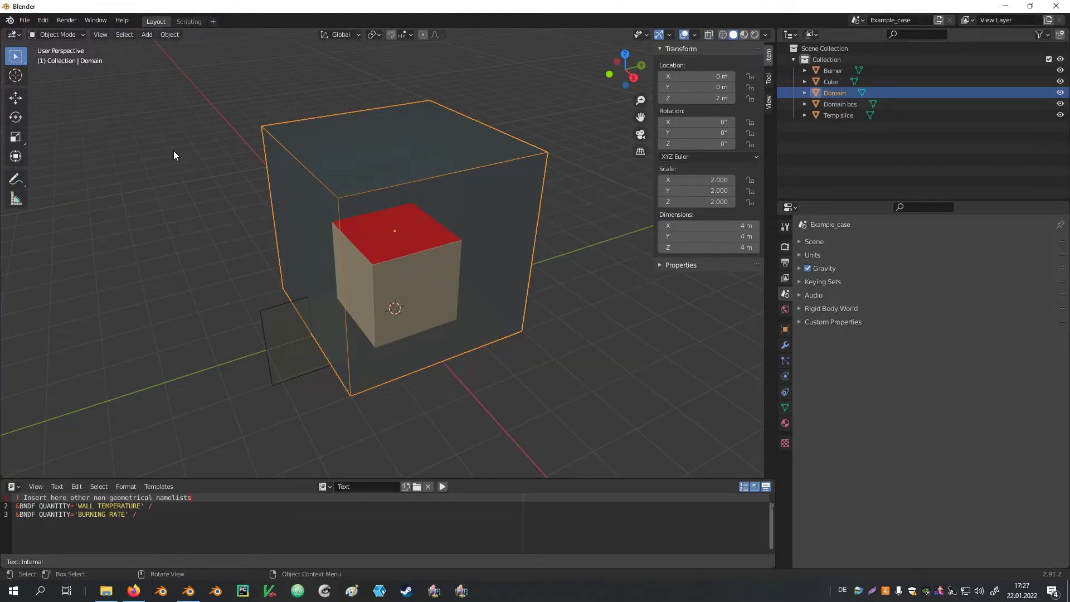
{"action": "left_click", "coordinate": [25, 21]}
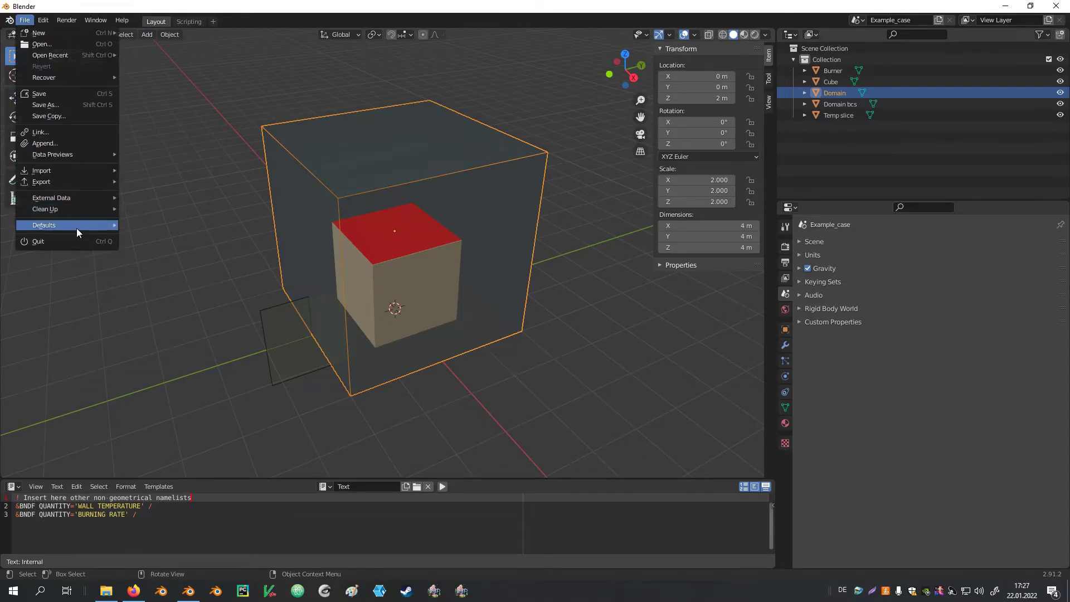
{"action": "mouse_move", "coordinate": [77, 229]}
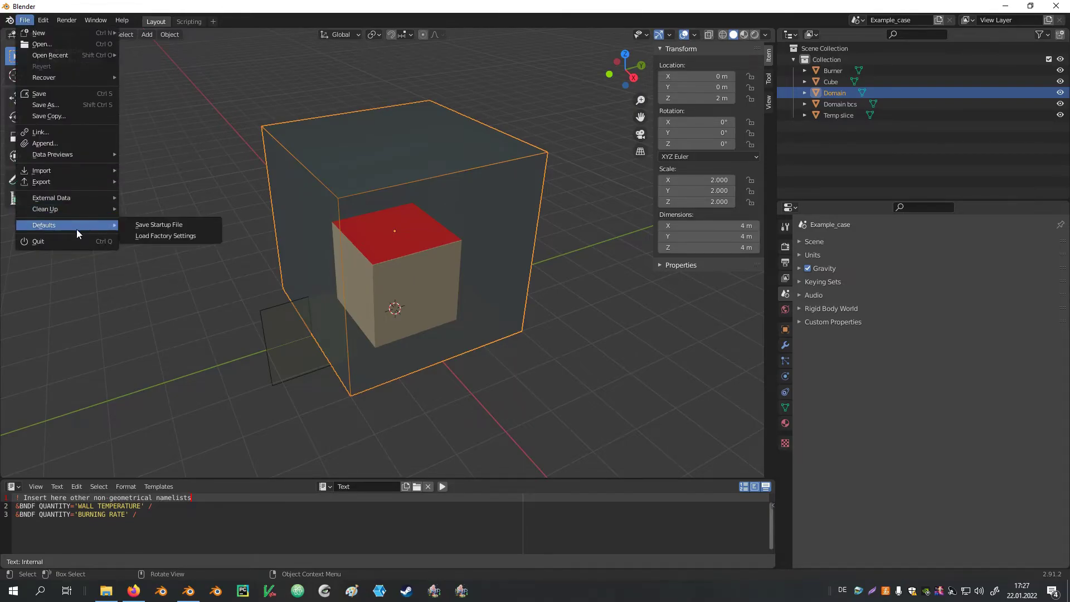
{"action": "left_click", "coordinate": [183, 235]}
{"action": "left_click", "coordinate": [183, 235]}
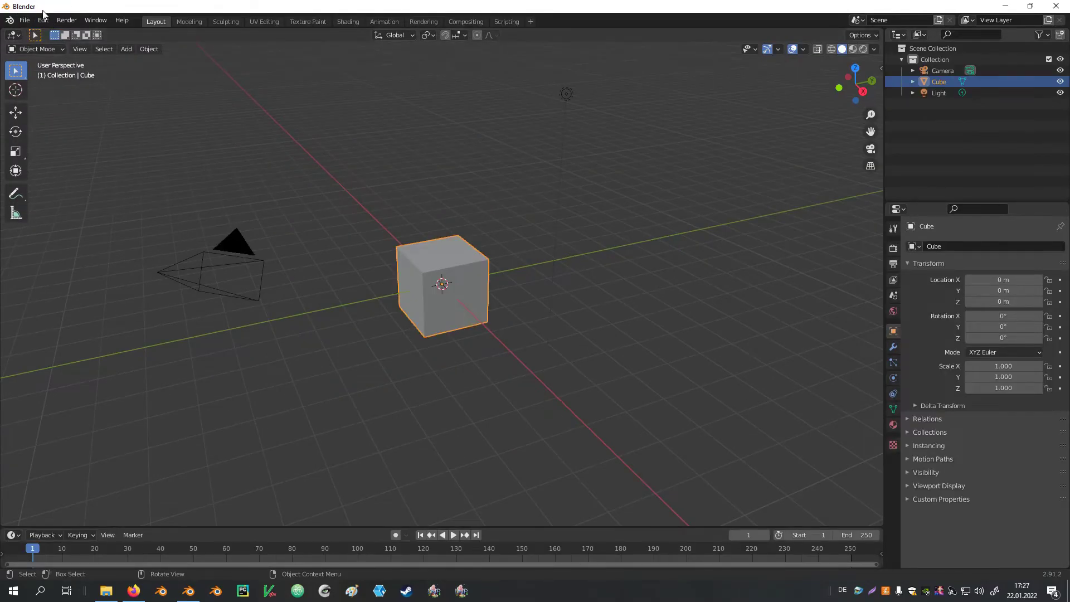
Step: Save the factory default scene as the startup file and close Blender
{"action": "left_click", "coordinate": [24, 20]}
{"action": "mouse_move", "coordinate": [77, 229]}
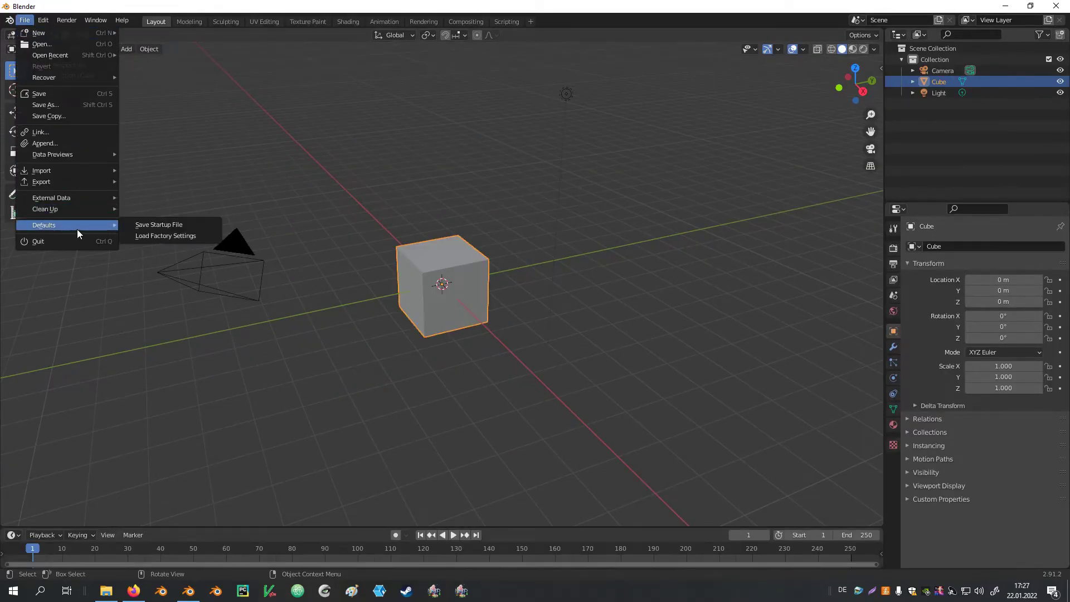
{"action": "left_click", "coordinate": [147, 225]}
{"action": "left_click", "coordinate": [146, 223]}
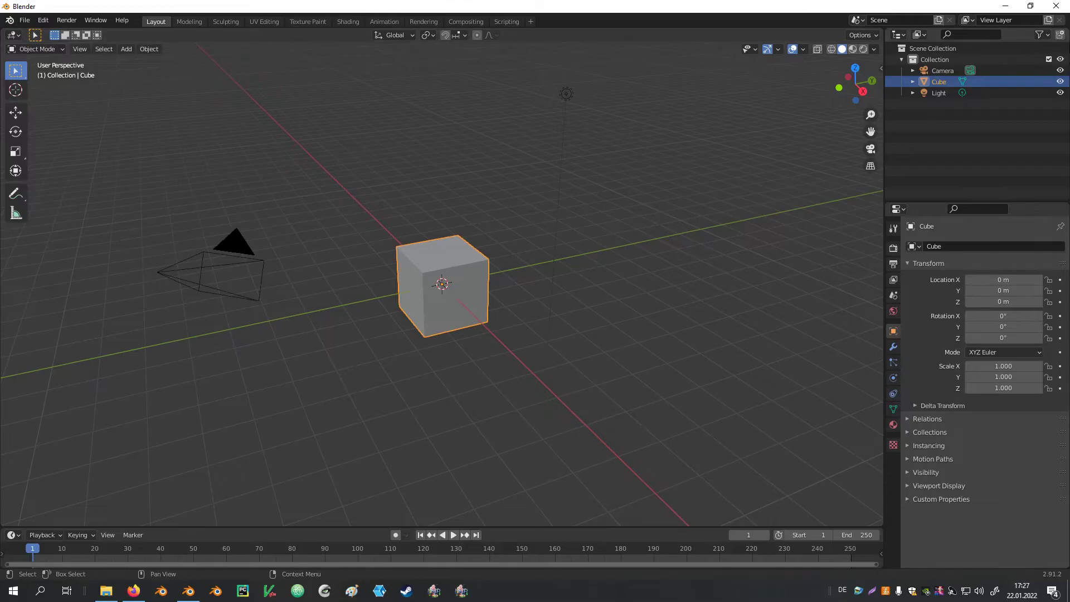
{"action": "left_click", "coordinate": [1057, 7]}
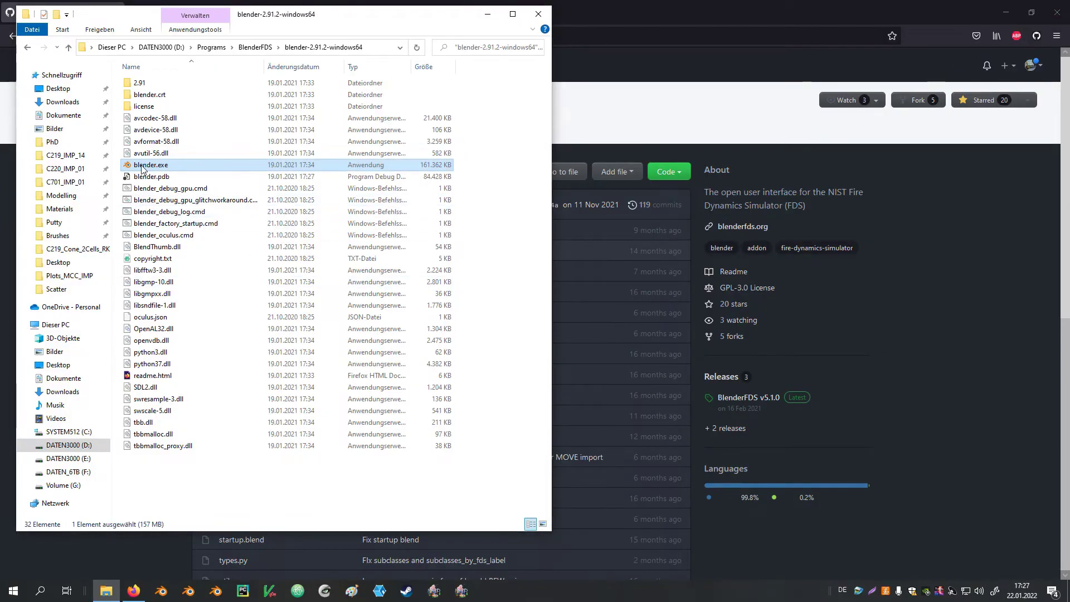
Step: Relaunch blender.exe and dismiss the splash to show Example_case with FDS Case Config
{"action": "key", "text": "Return"}
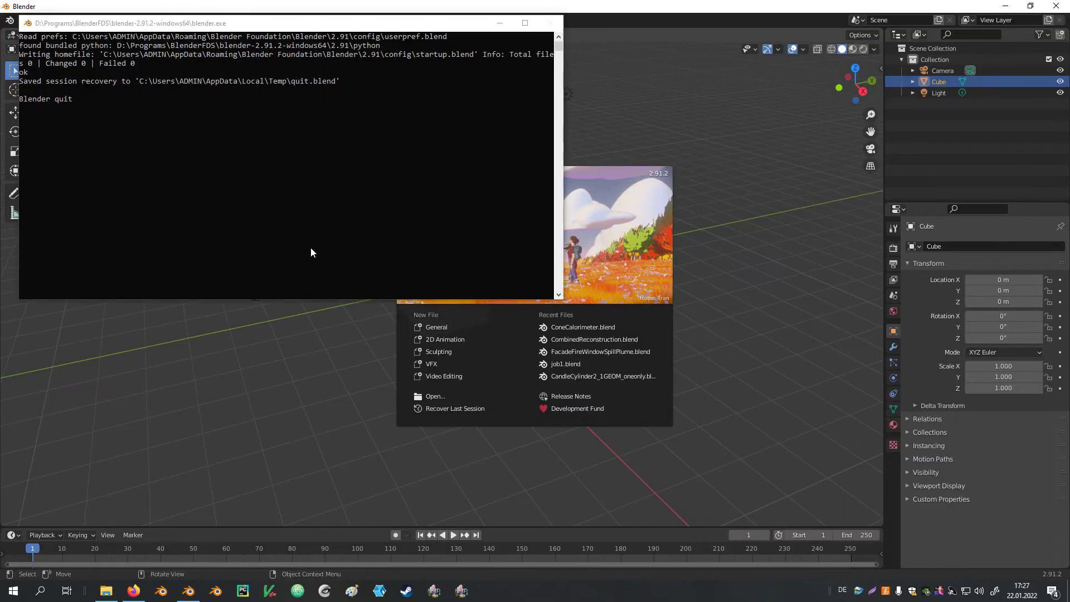
{"action": "left_click", "coordinate": [309, 265]}
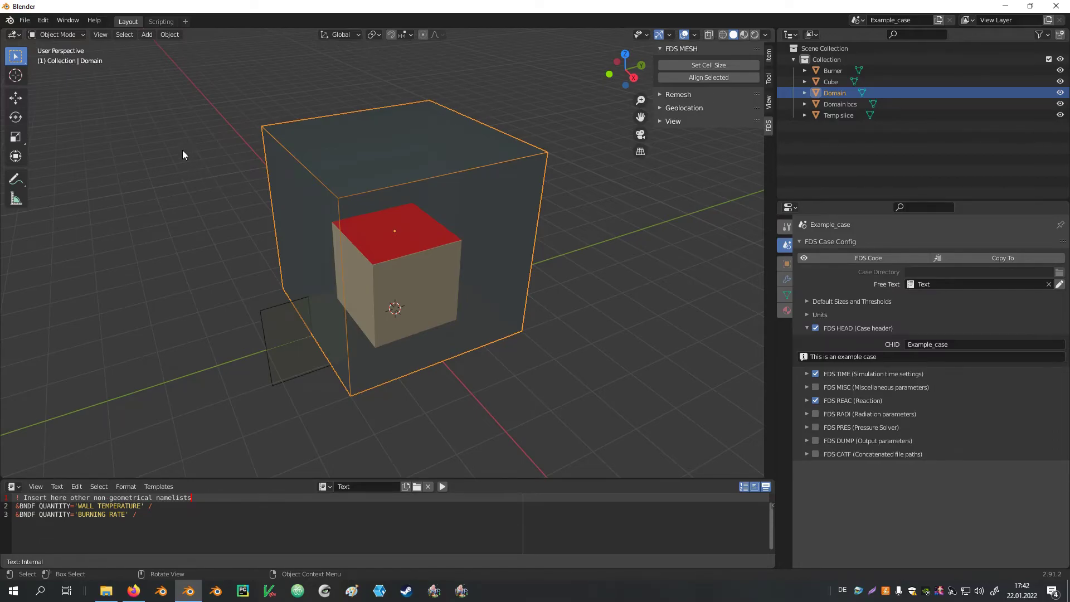
Step: In Preferences > Add-ons, find 'fds', uncheck BlenderFDS's Simplify UI option, and save preferences
{"action": "left_click", "coordinate": [48, 23]}
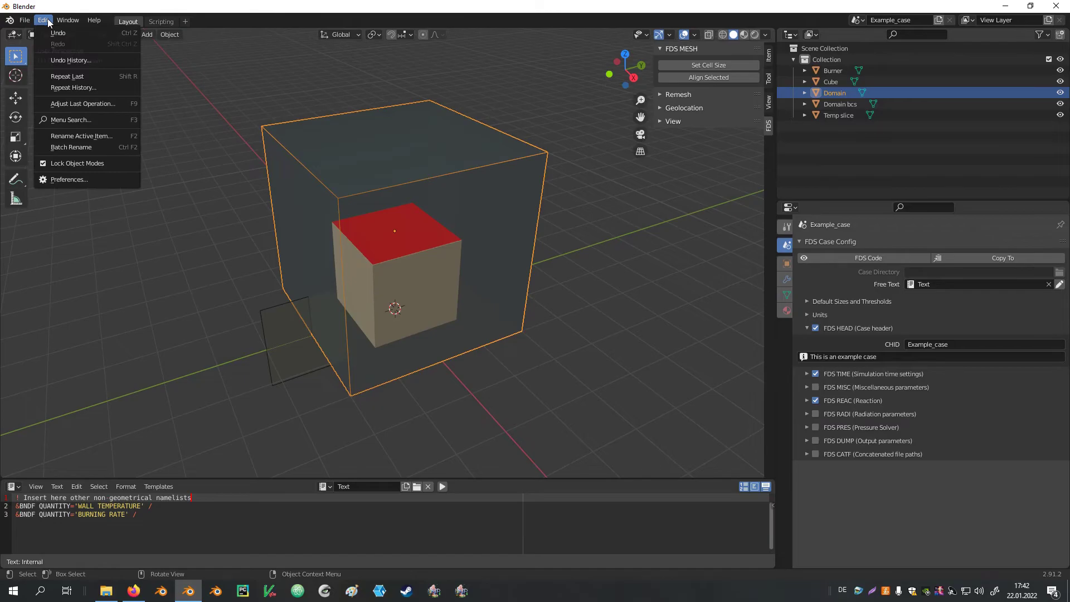
{"action": "left_click", "coordinate": [108, 179]}
{"action": "left_click", "coordinate": [307, 83]}
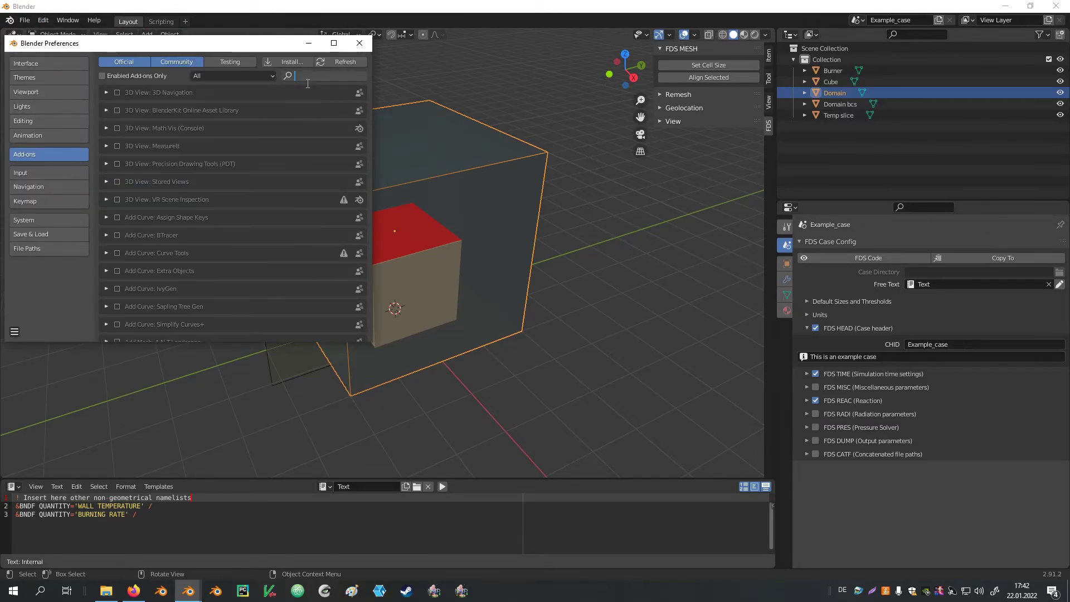
{"action": "type", "text": "fds"}
{"action": "key", "text": "Return"}
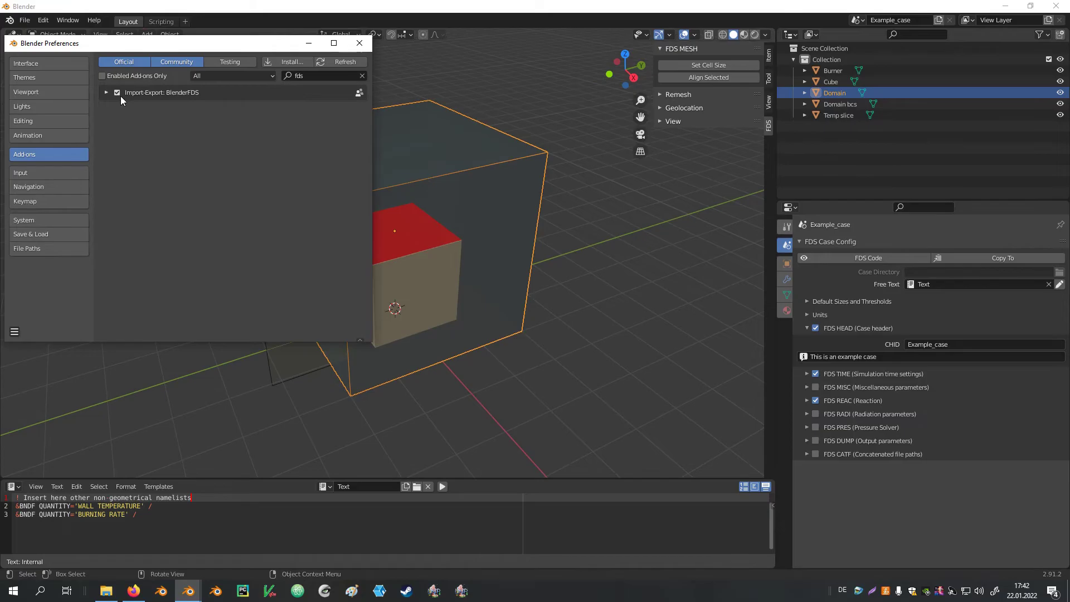
{"action": "left_click", "coordinate": [106, 92]}
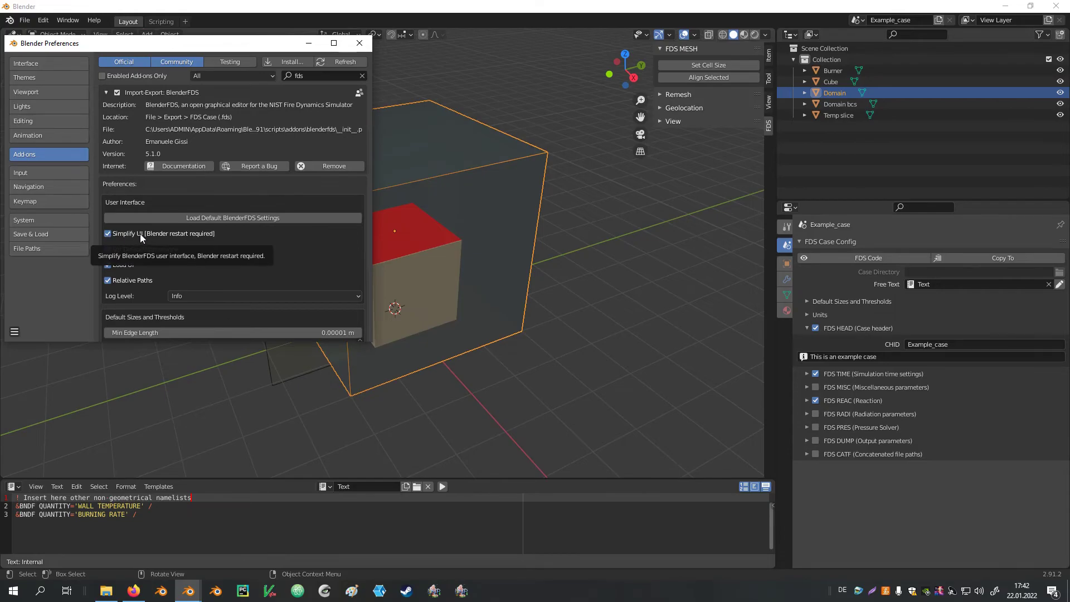
{"action": "left_click", "coordinate": [108, 234]}
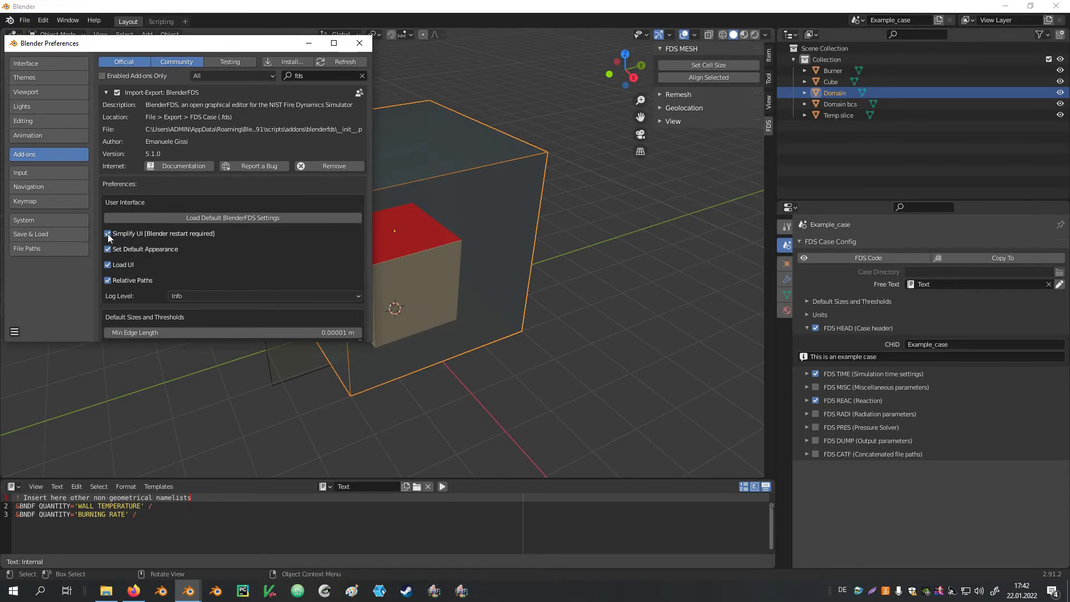
{"action": "left_click", "coordinate": [15, 332]}
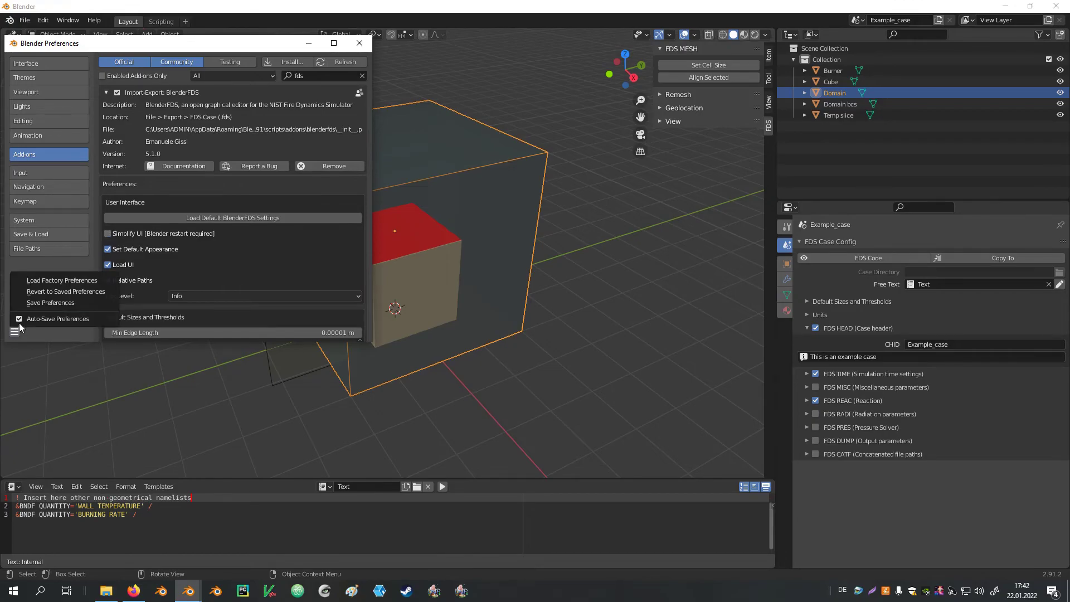
{"action": "left_click", "coordinate": [49, 304]}
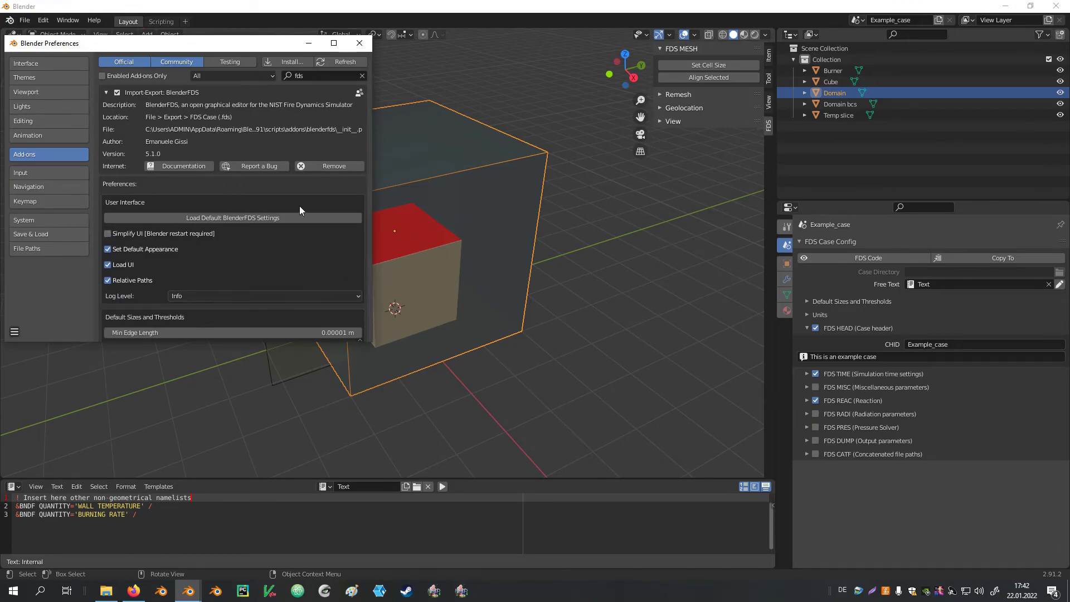
Step: Close Preferences, quit Blender with Don't Save, relaunch it, and dismiss the splash screen
{"action": "left_click", "coordinate": [365, 41]}
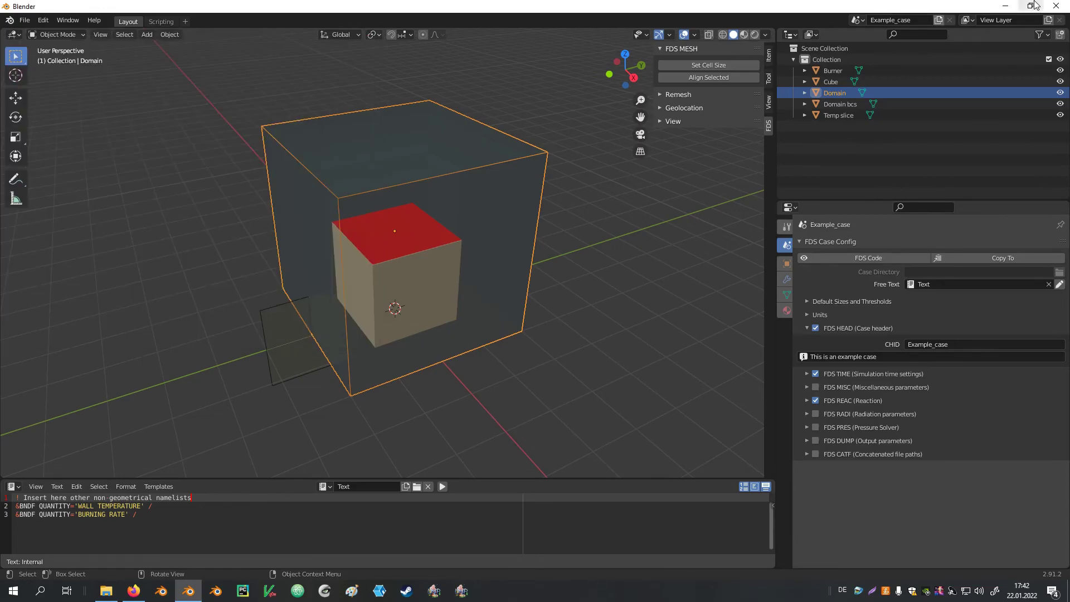
{"action": "left_click", "coordinate": [1056, 6]}
{"action": "left_click", "coordinate": [555, 315]}
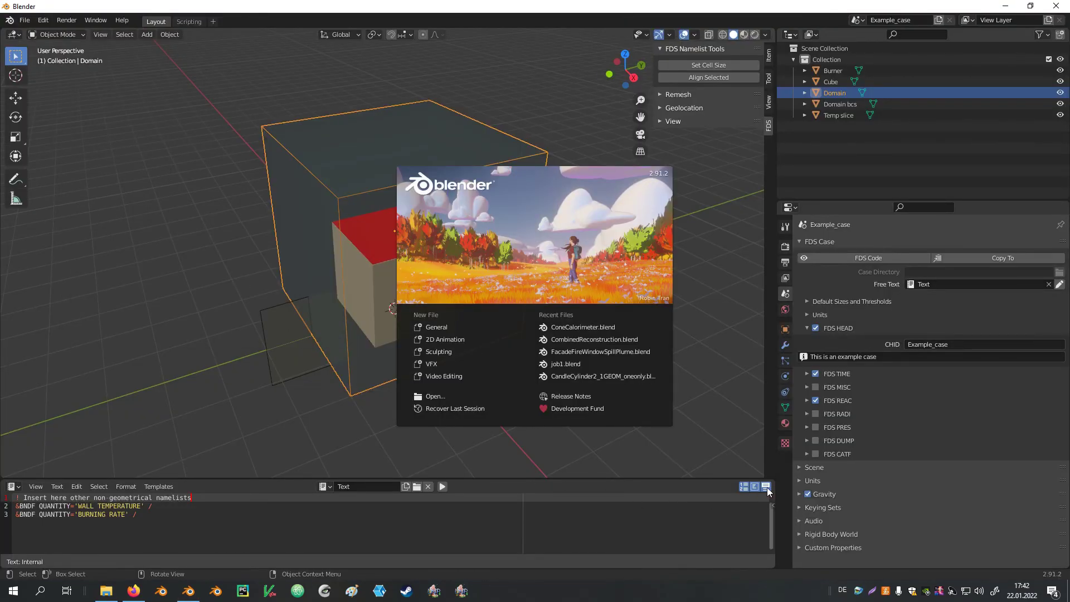
{"action": "left_click", "coordinate": [709, 347]}
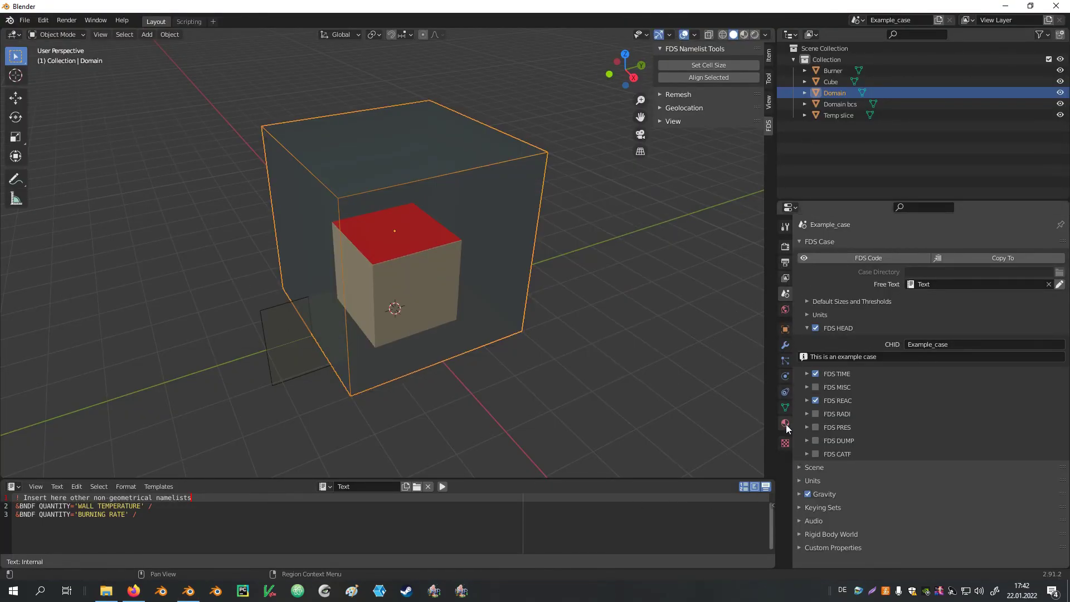